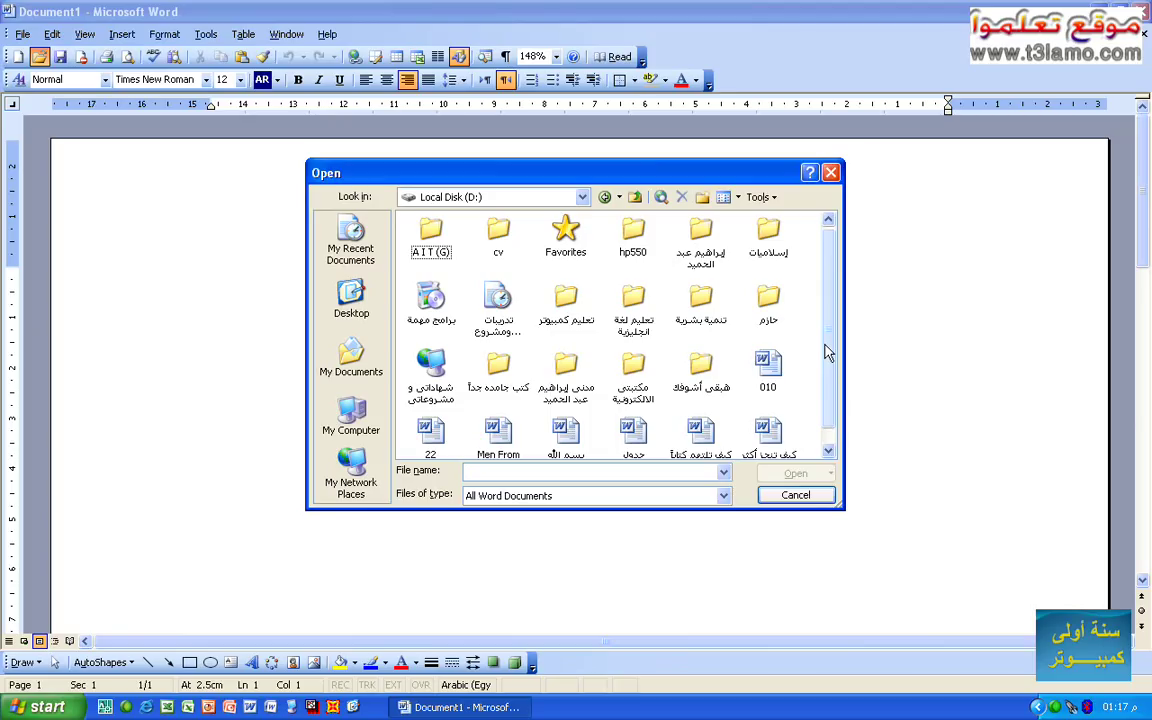
Step: Open the Word document "كيف تنجز أكثر في وقت أقل" from Local Disk (D:)
key("Right")
key("Right")
key("Right")
key("Right")
key("Right")
key("Down")
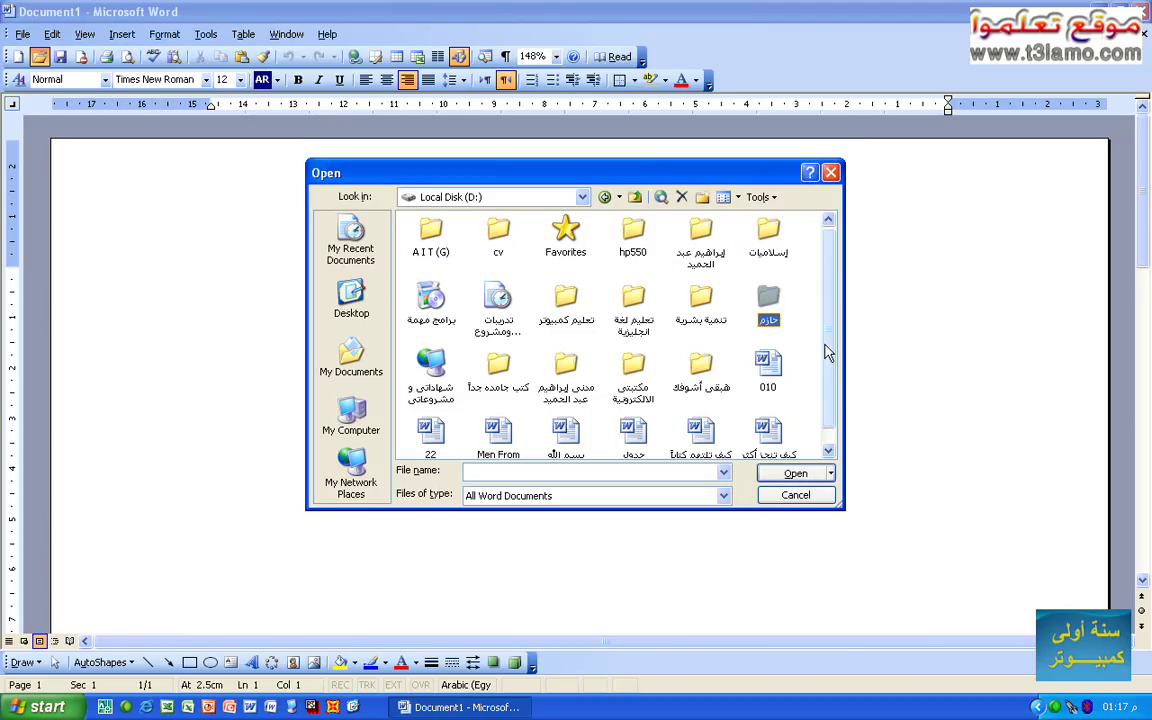
key("Down")
key("Down")
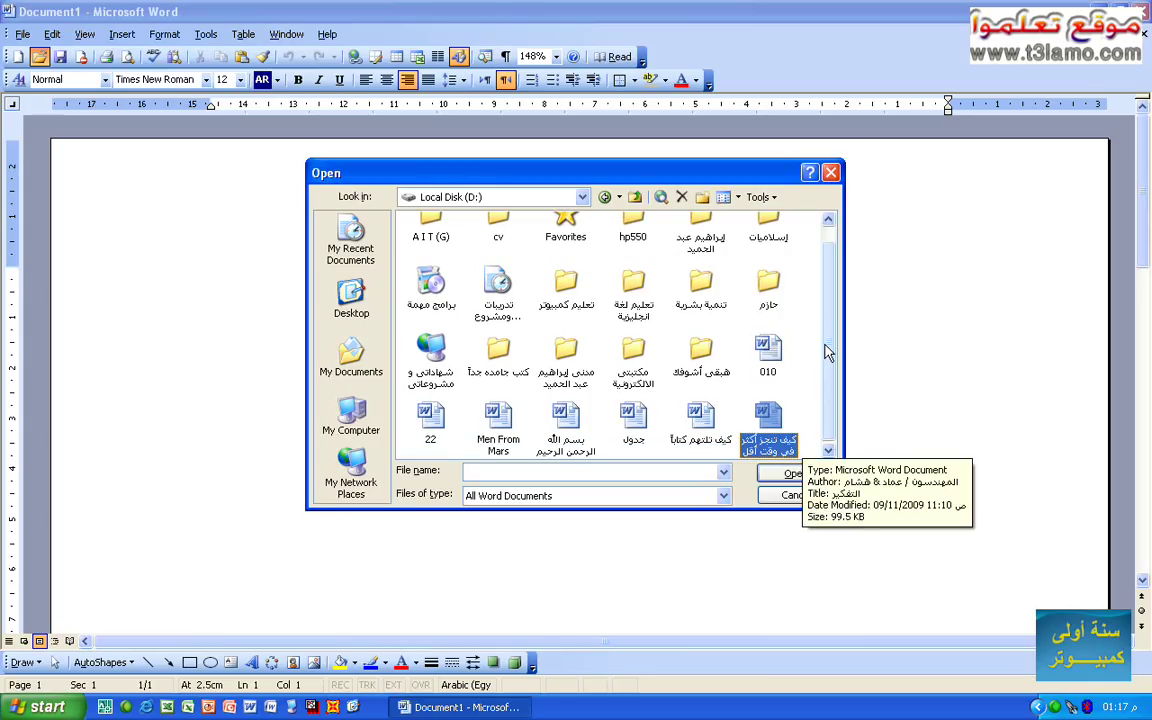
key("Return")
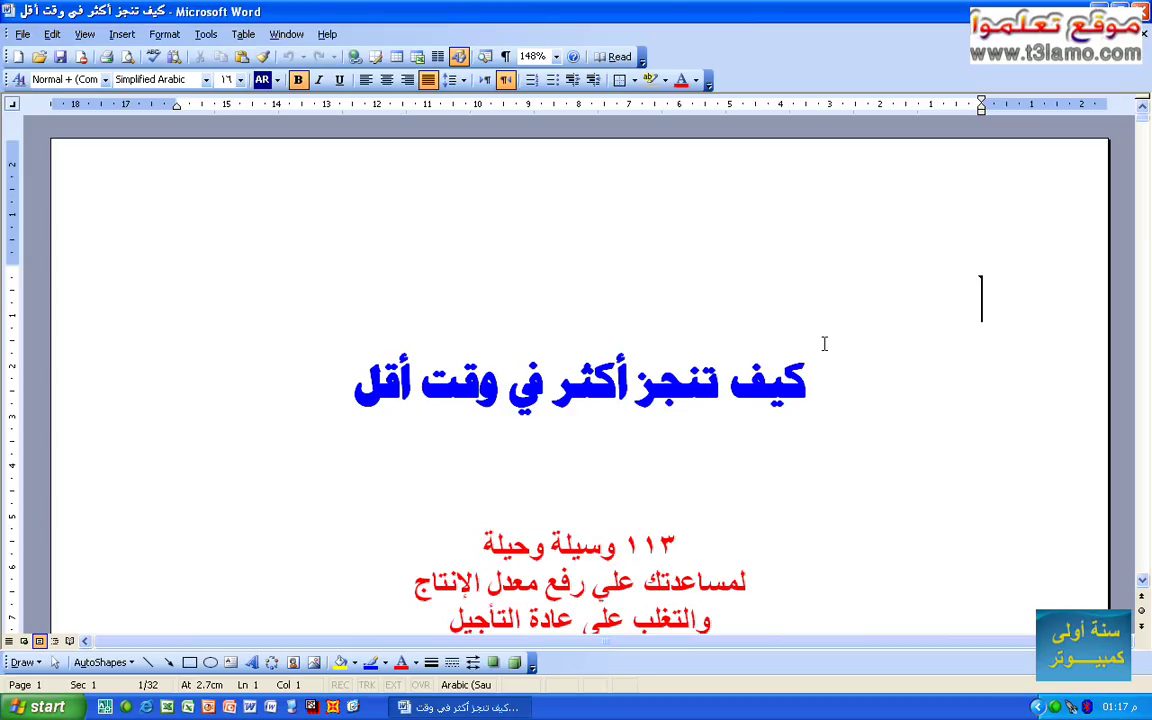
Step: Look through the opening pages of the document up to page 7, and return to the title page
scroll(866, 360, "down", 20)
scroll(867, 610, "up", 20)
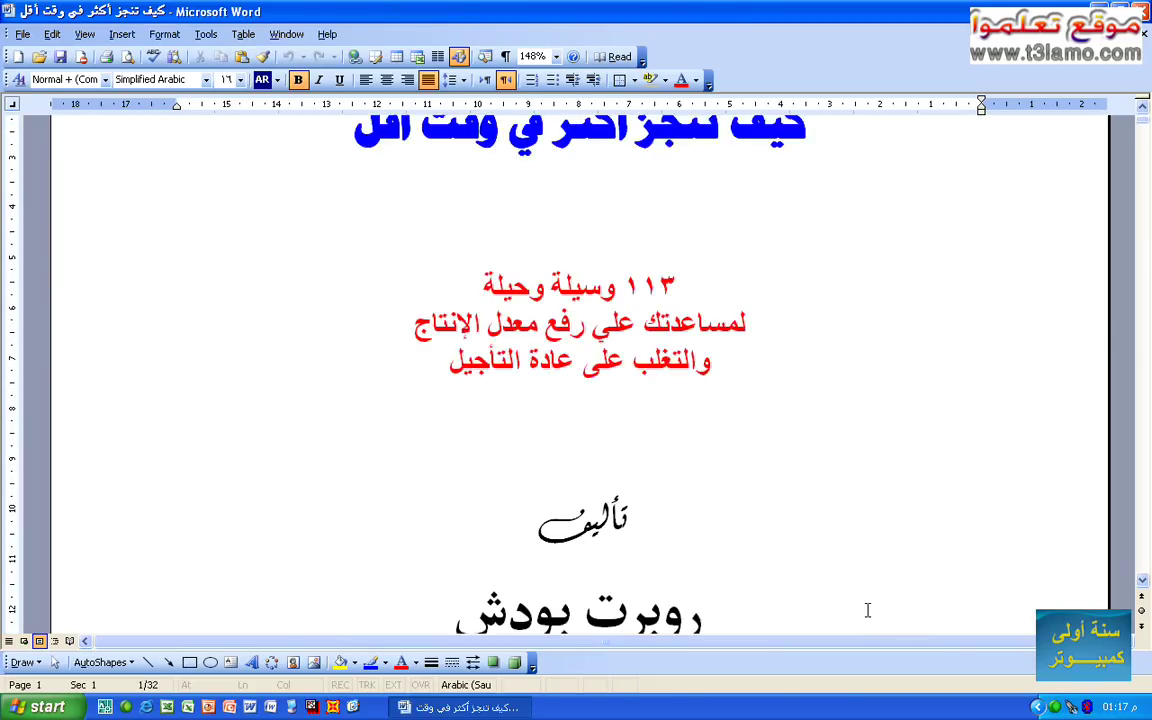
scroll(867, 610, "down", 10)
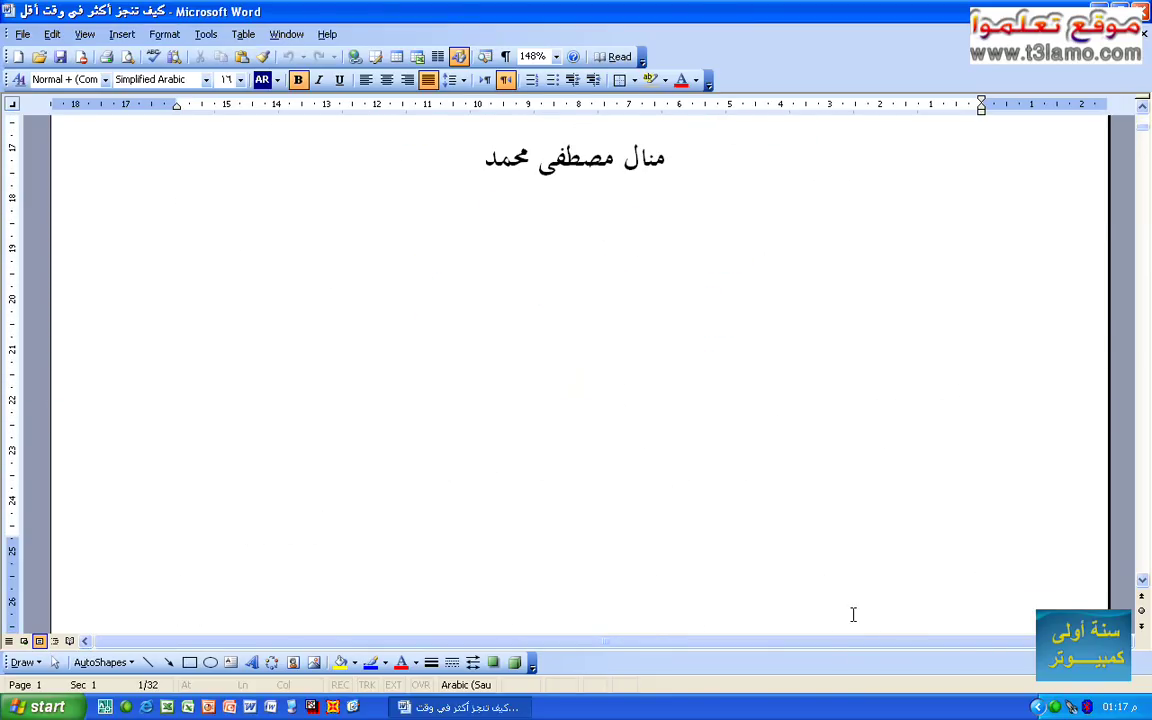
scroll(853, 614, "down", 15)
scroll(840, 620, "down", 20)
key("ctrl+Page_Down")
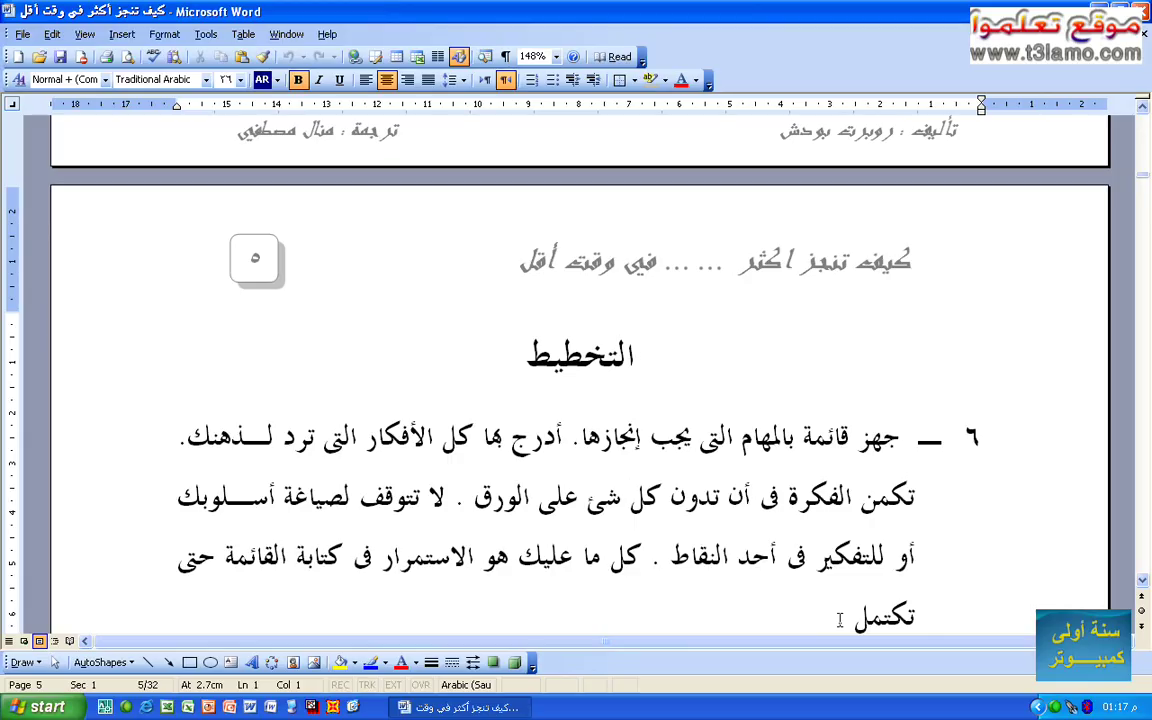
key("Page_Down")
key("Page_Down")
key("Page_Down")
key("Page_Down")
key("Page_Down")
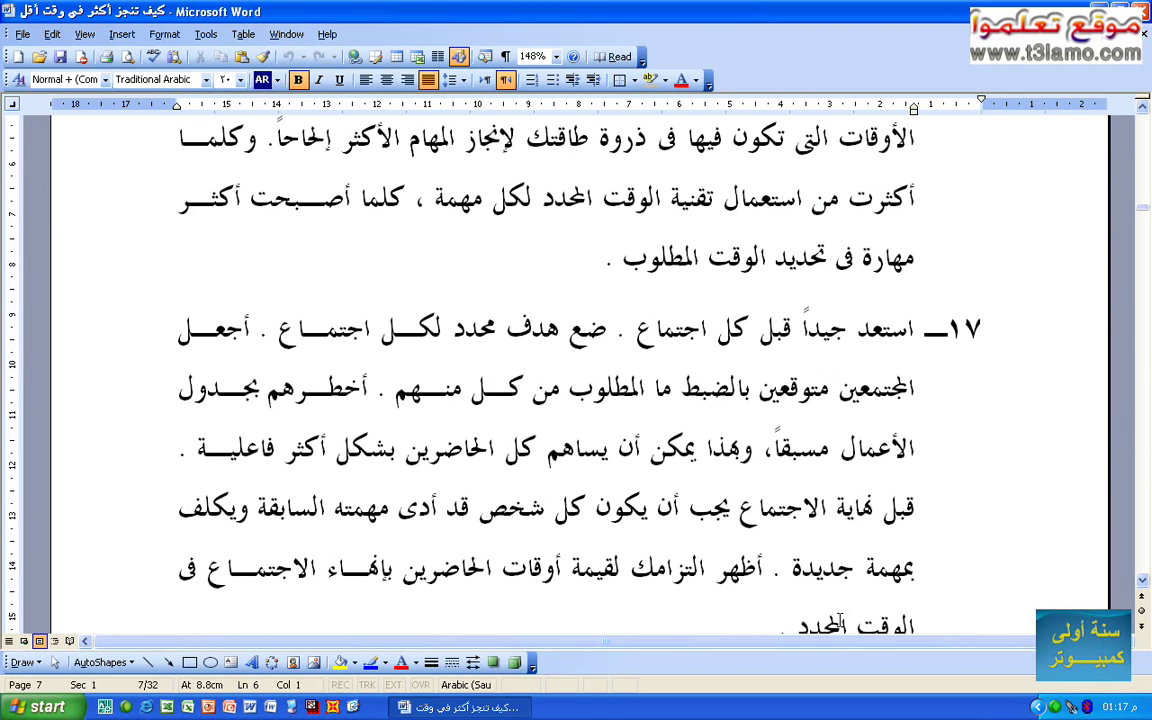
key("Page_Up")
key("Page_Up")
key("Page_Up")
key("Page_Up")
key("Page_Up")
key("Page_Up")
key("Page_Up")
key("Page_Up")
key("Page_Up")
key("Page_Up")
key("Page_Up")
key("Page_Up")
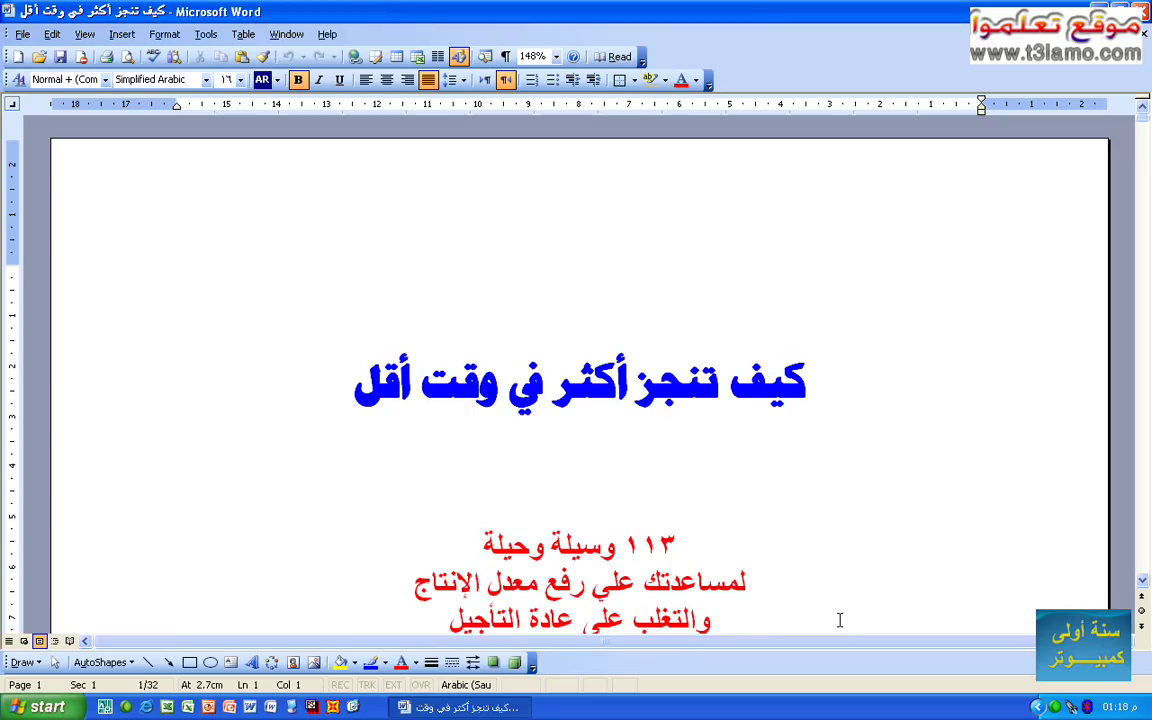
Step: Try selecting the entire document from the start and from a lower cursor position, clearing the selection each time
key("ctrl+a")
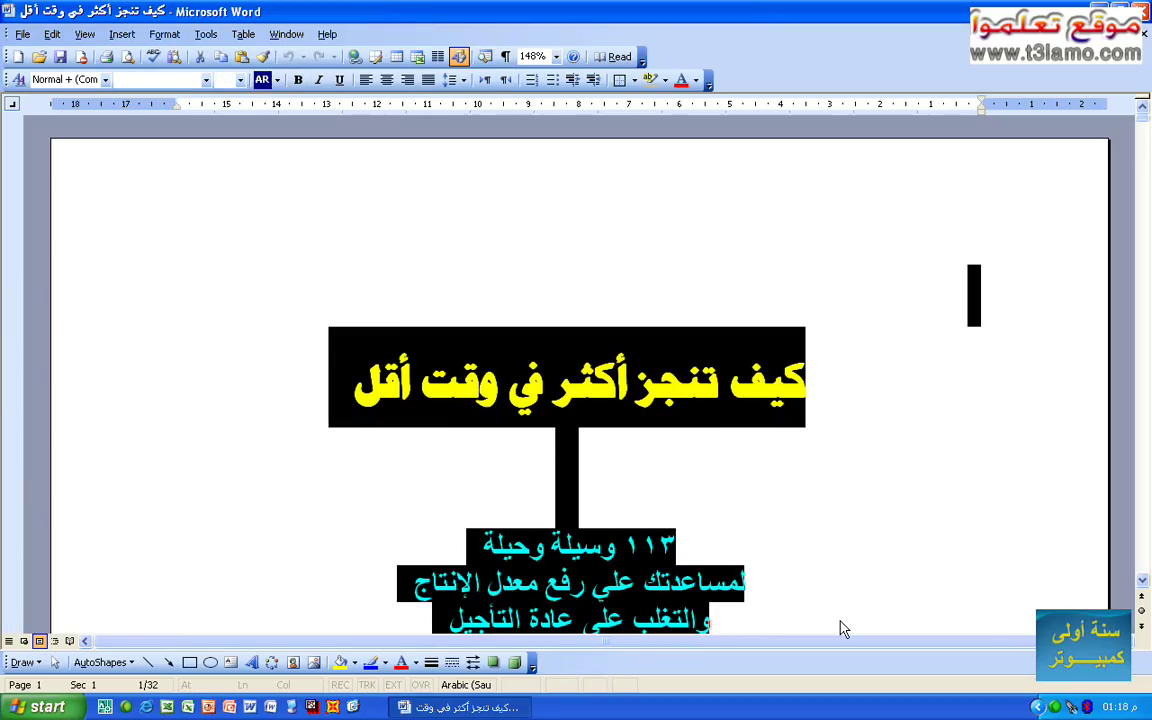
key("Down")
key("Down")
key("Down")
key("Down")
key("Down")
key("Down")
key("Down")
key("Down")
key("Down")
key("Down")
key("Down")
key("Down")
key("Down")
key("Down")
key("Down")
key("Down")
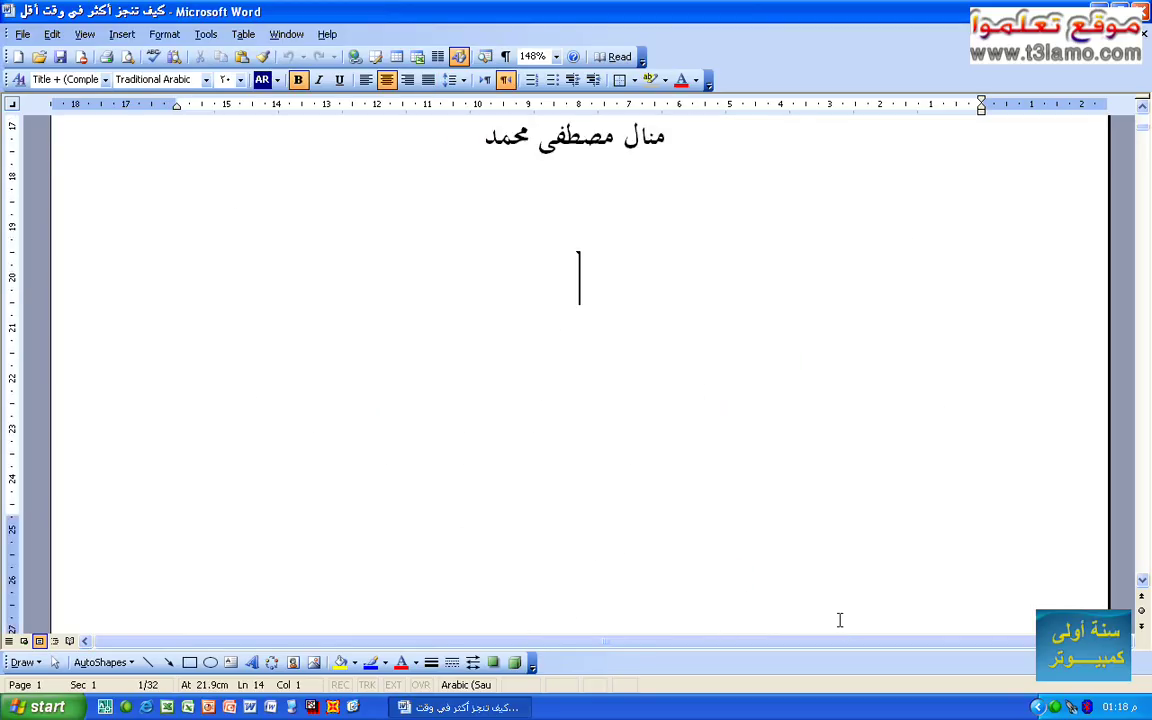
key("ctrl+a")
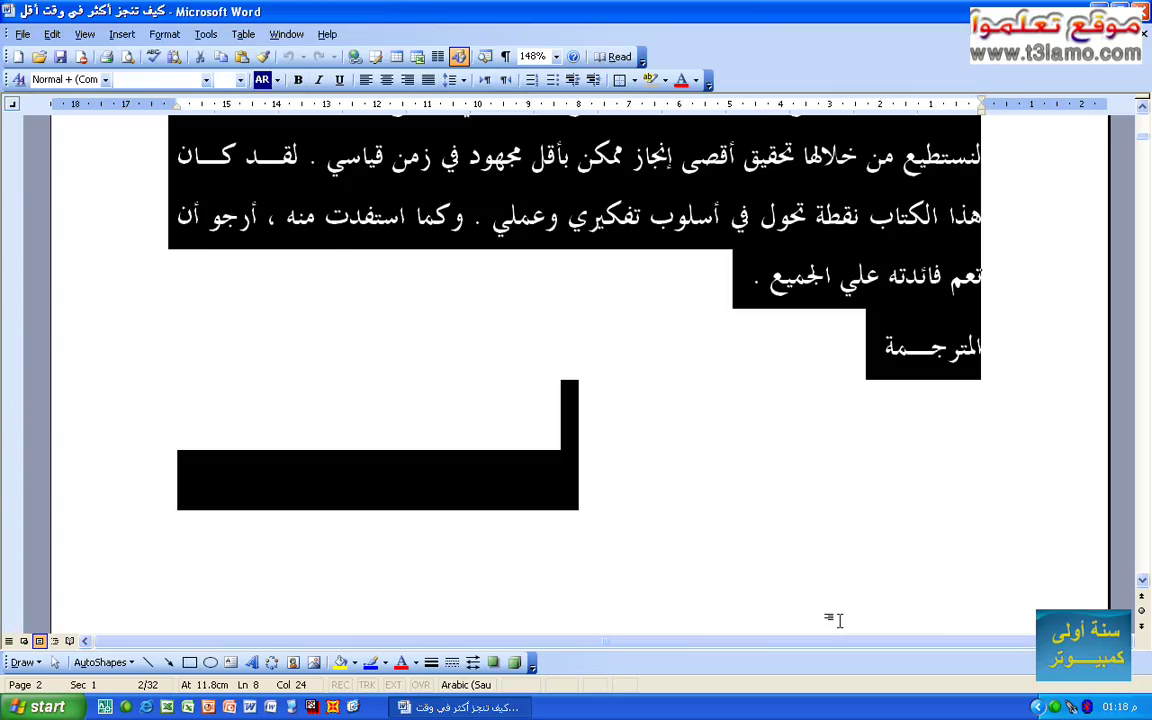
key("Page_Up")
key("Page_Up")
key("Page_Up")
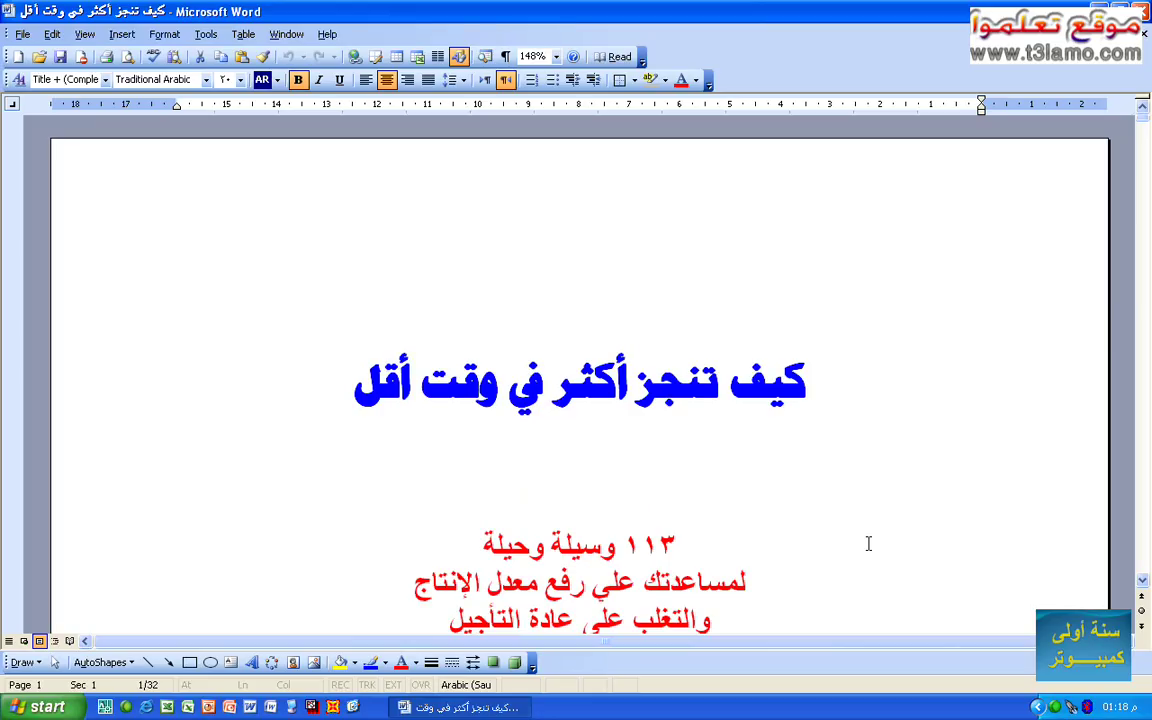
Step: Select the entire document and try right alignment, followed by left alignment, on all its text
key("ctrl+a")
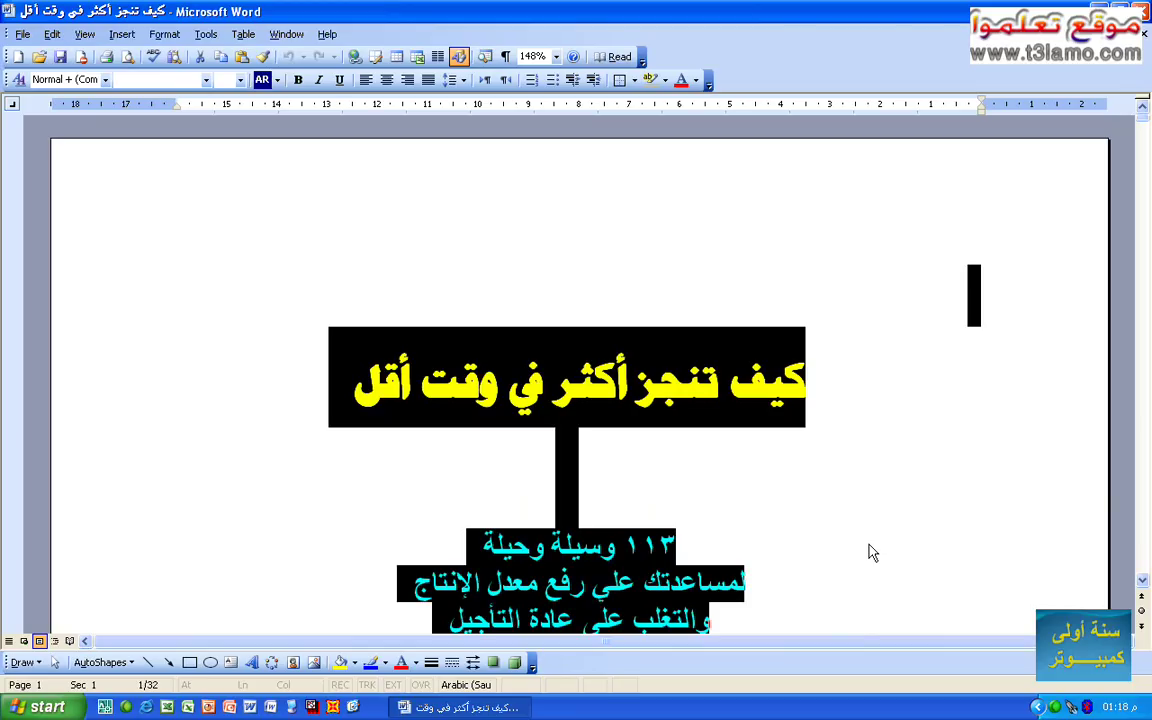
left_click(408, 81)
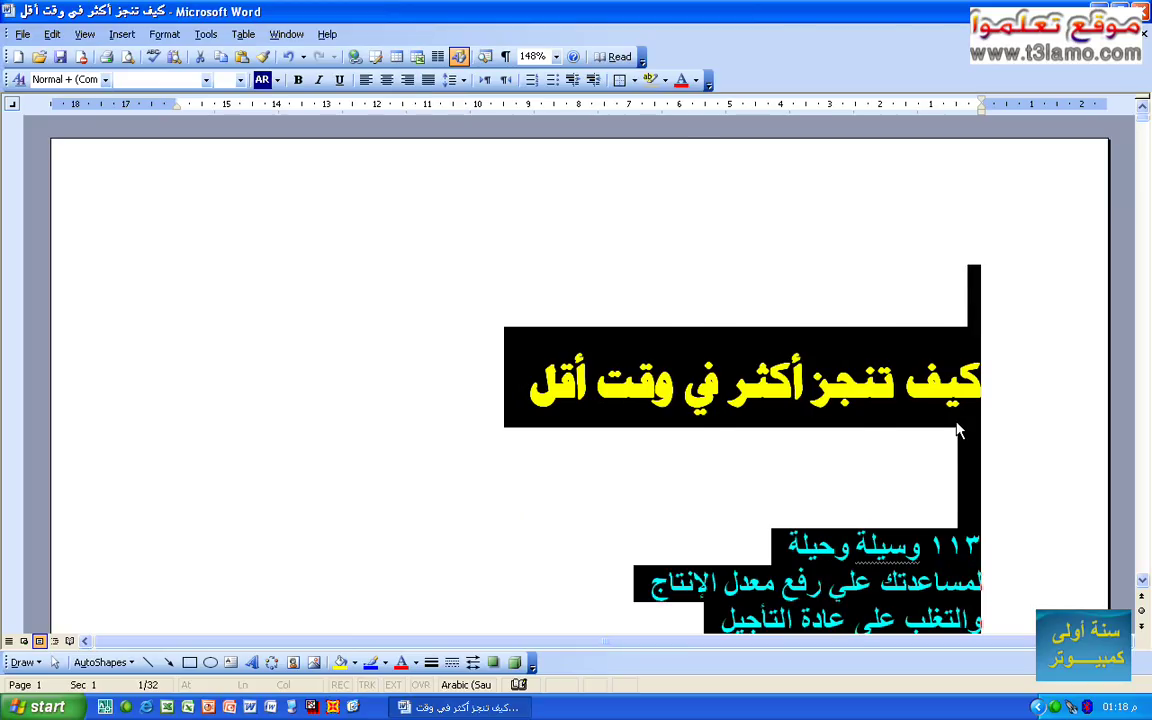
scroll(862, 400, "down", 10)
scroll(862, 400, "up", 9)
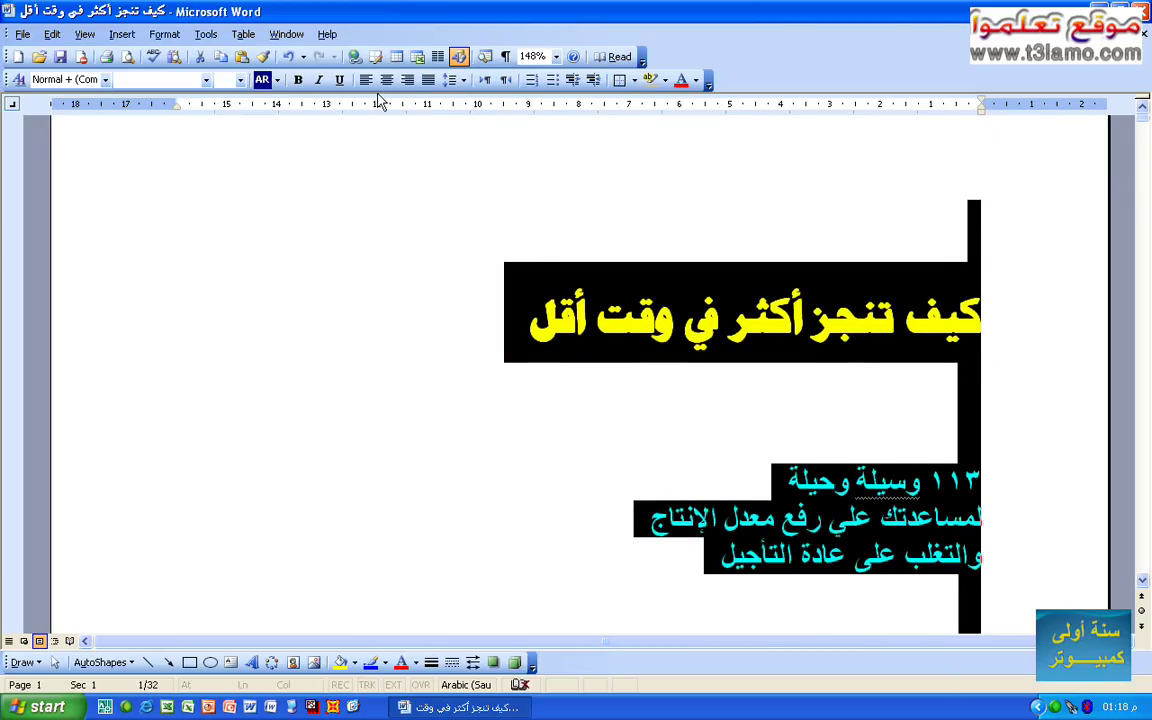
left_click(386, 80)
left_click(366, 80)
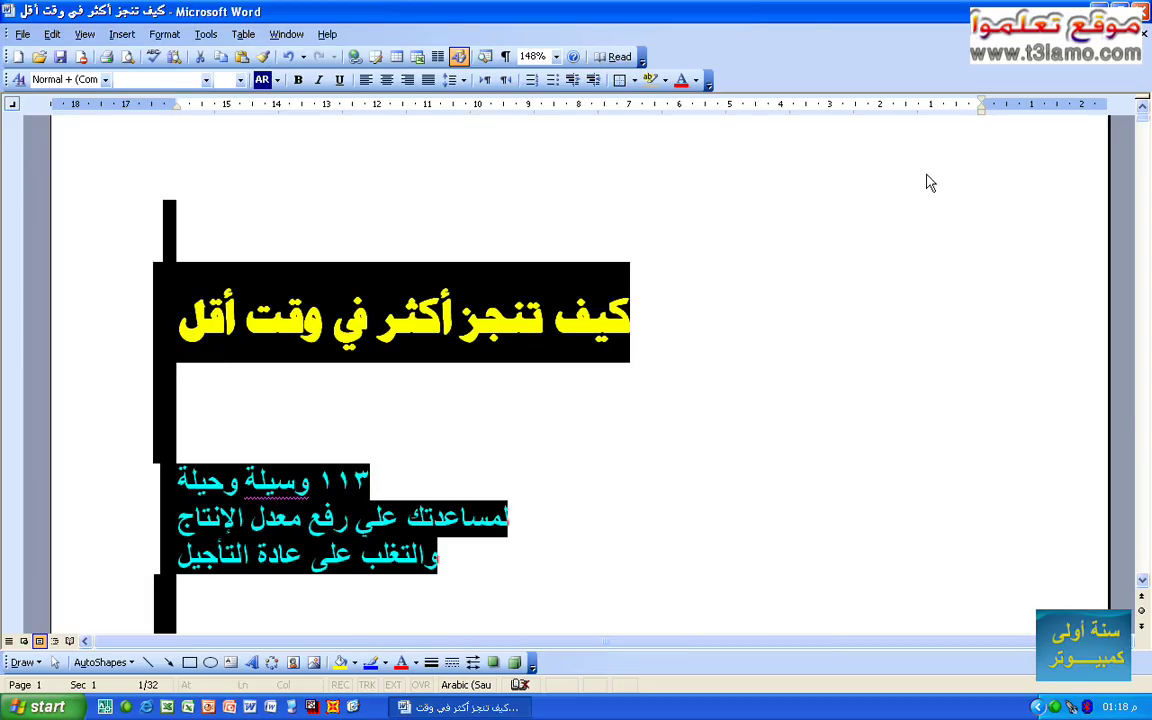
Step: Center all text of the selected document and clear the selection
left_click(386, 80)
left_click(460, 176)
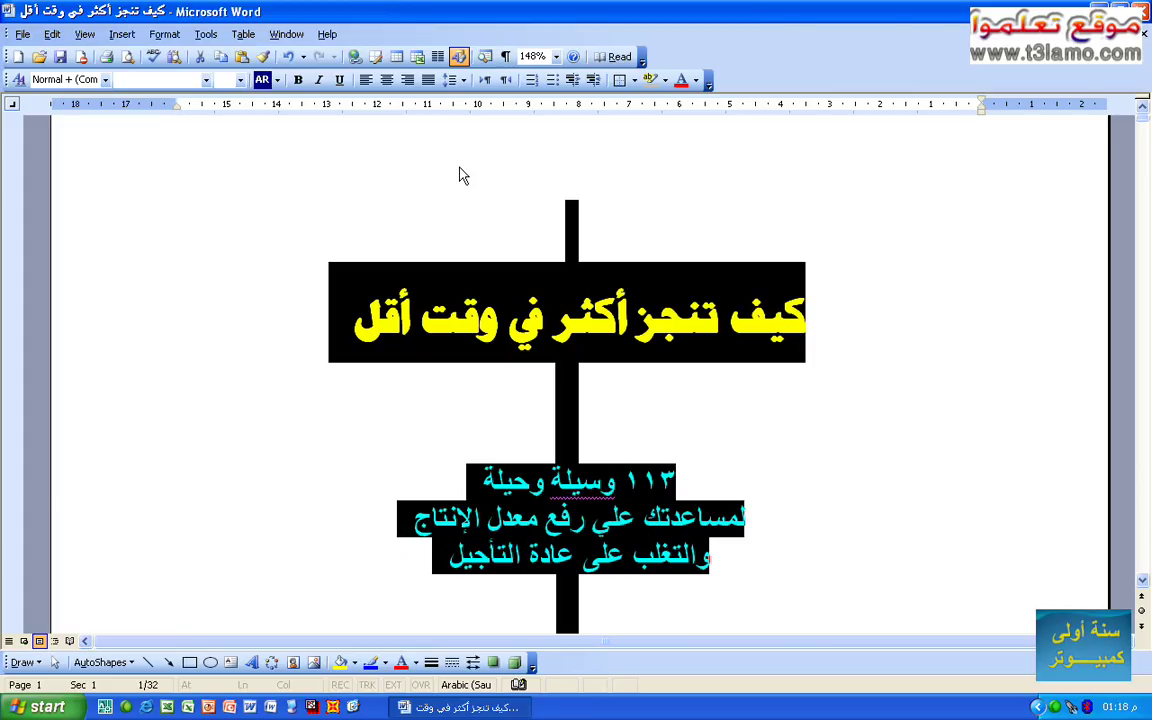
left_click(452, 386)
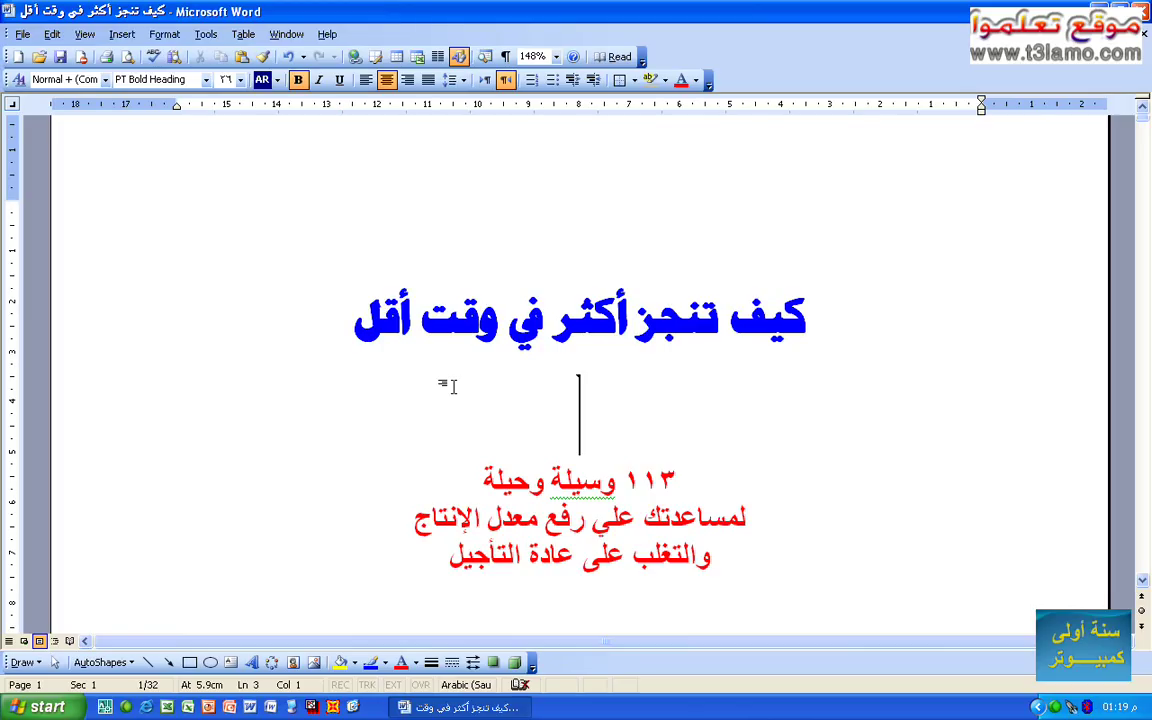
Step: Bring up Save As for the document and launch My Computer, Excel 2007 and the older Excel version
key("F12")
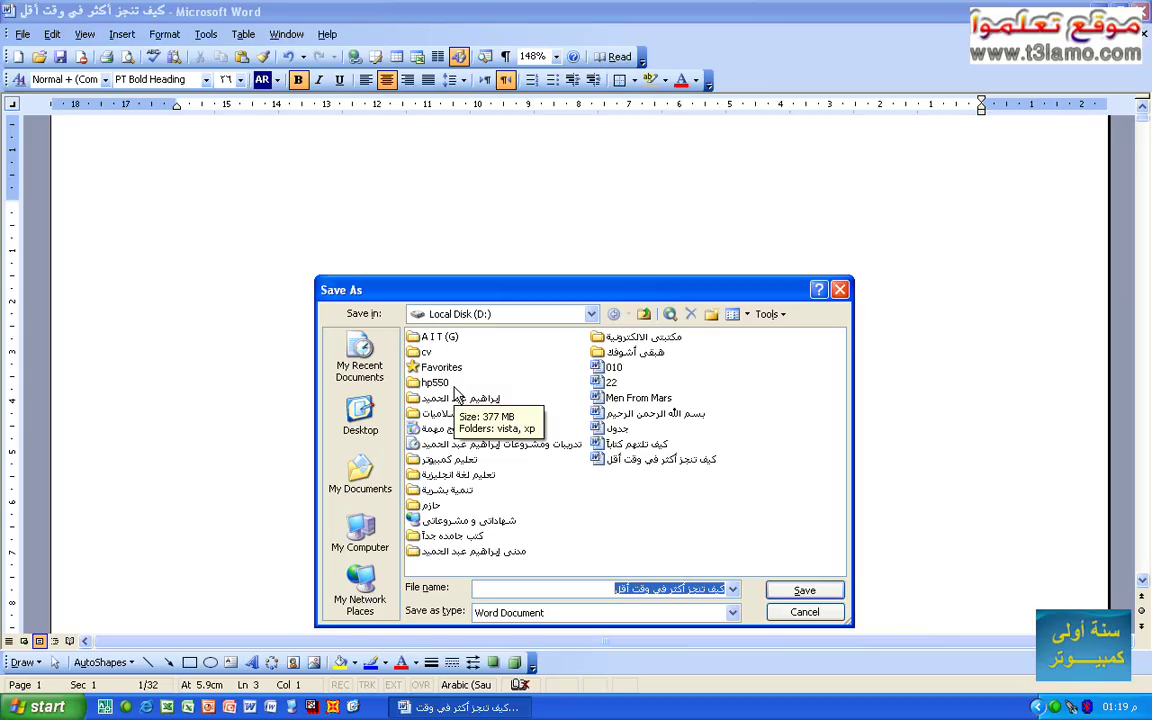
left_click(291, 707)
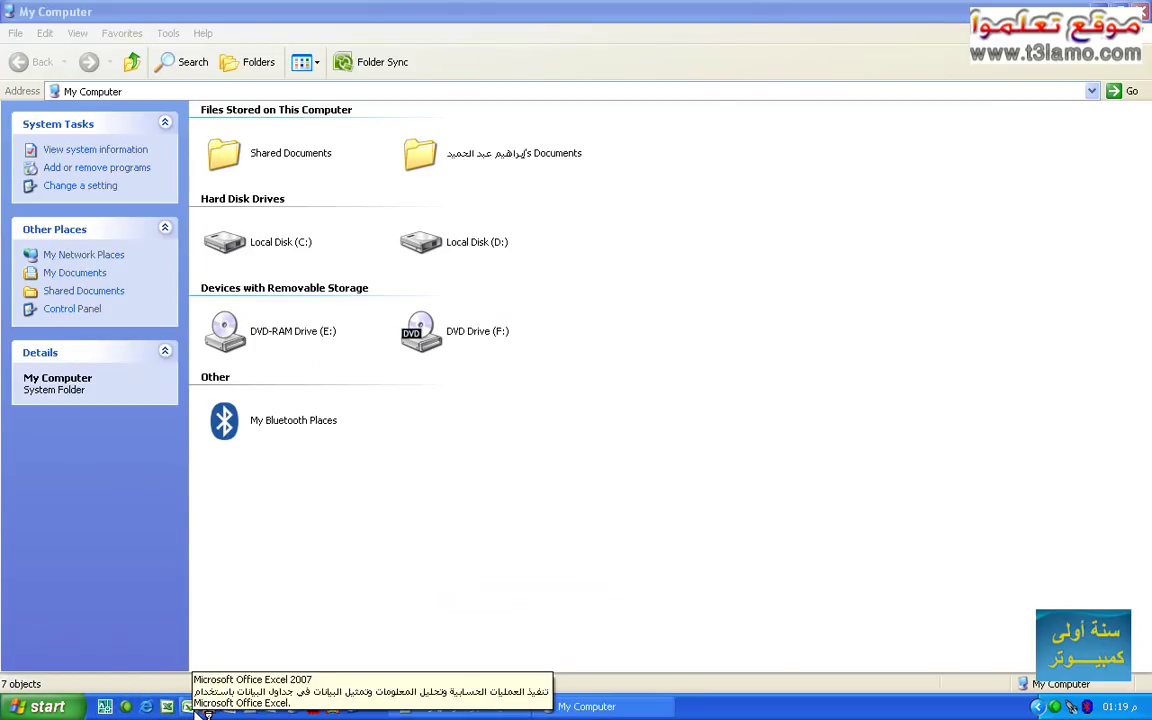
left_click(189, 710)
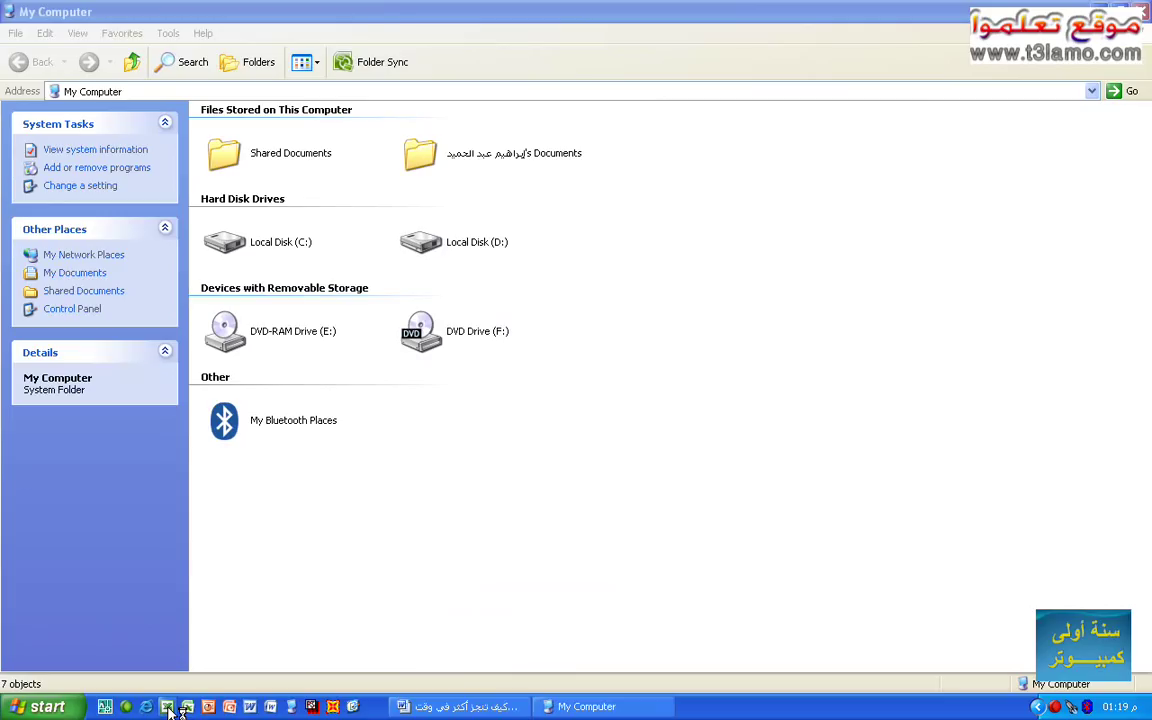
left_click(167, 707)
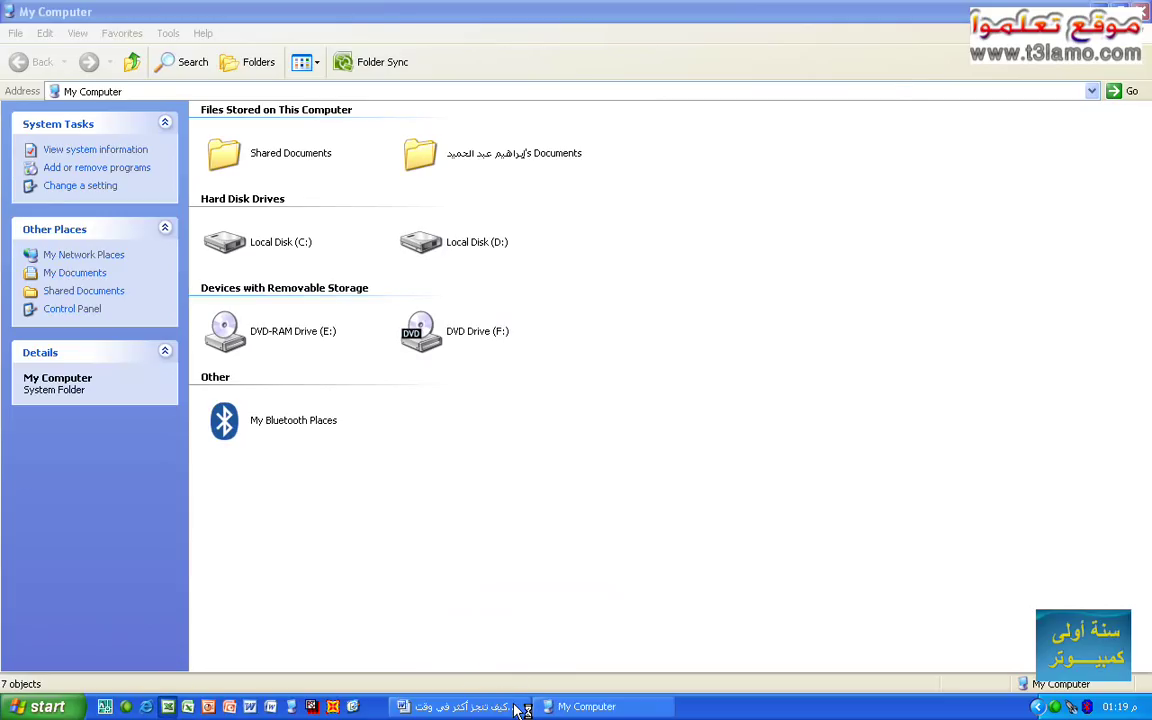
left_click(519, 707)
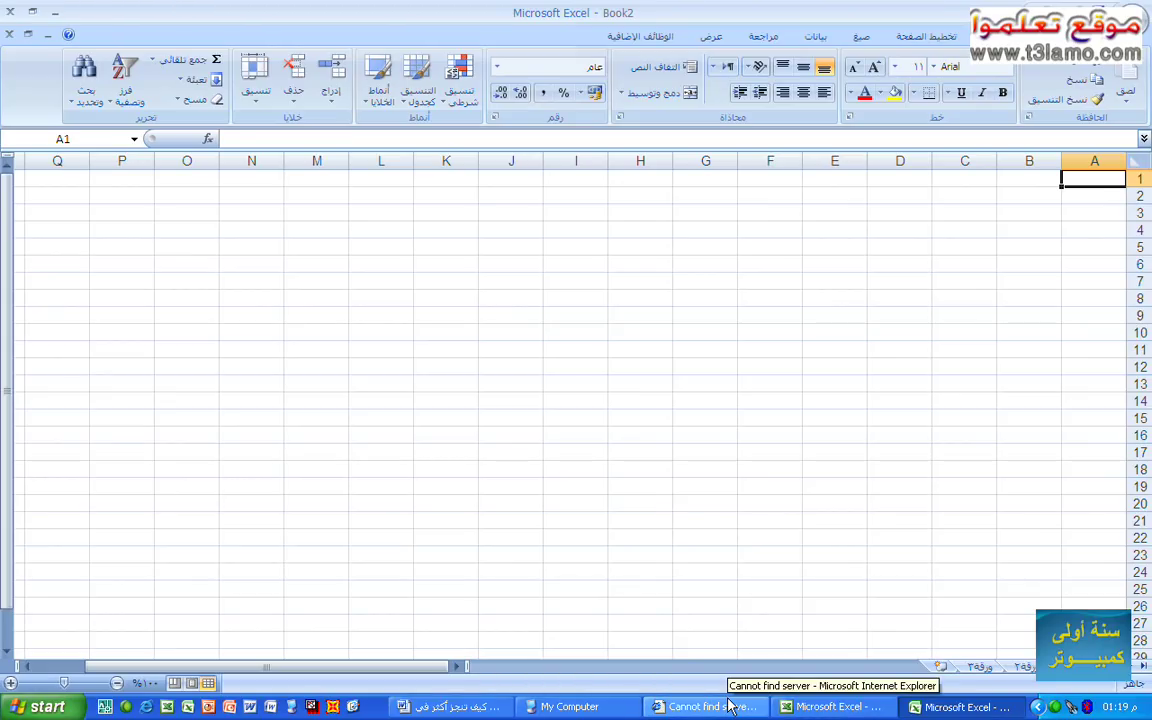
Step: Cycle through the open application windows and switch to My Computer
key("alt")
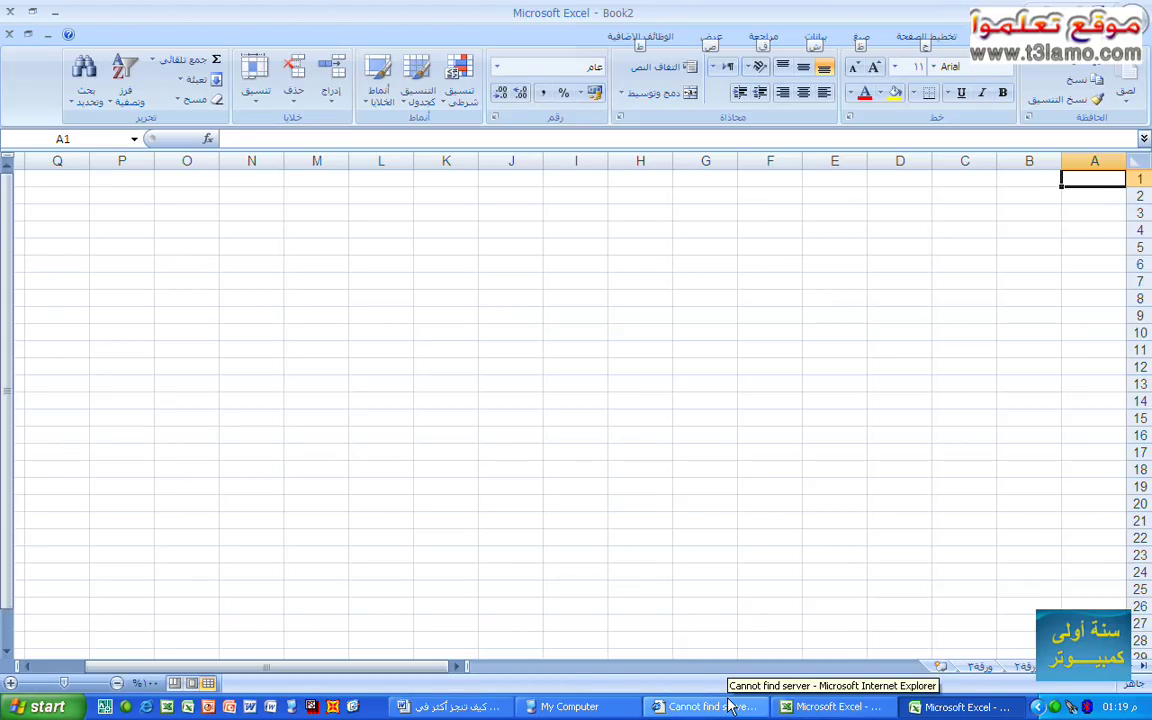
key("alt+Tab")
key("alt+Tab")
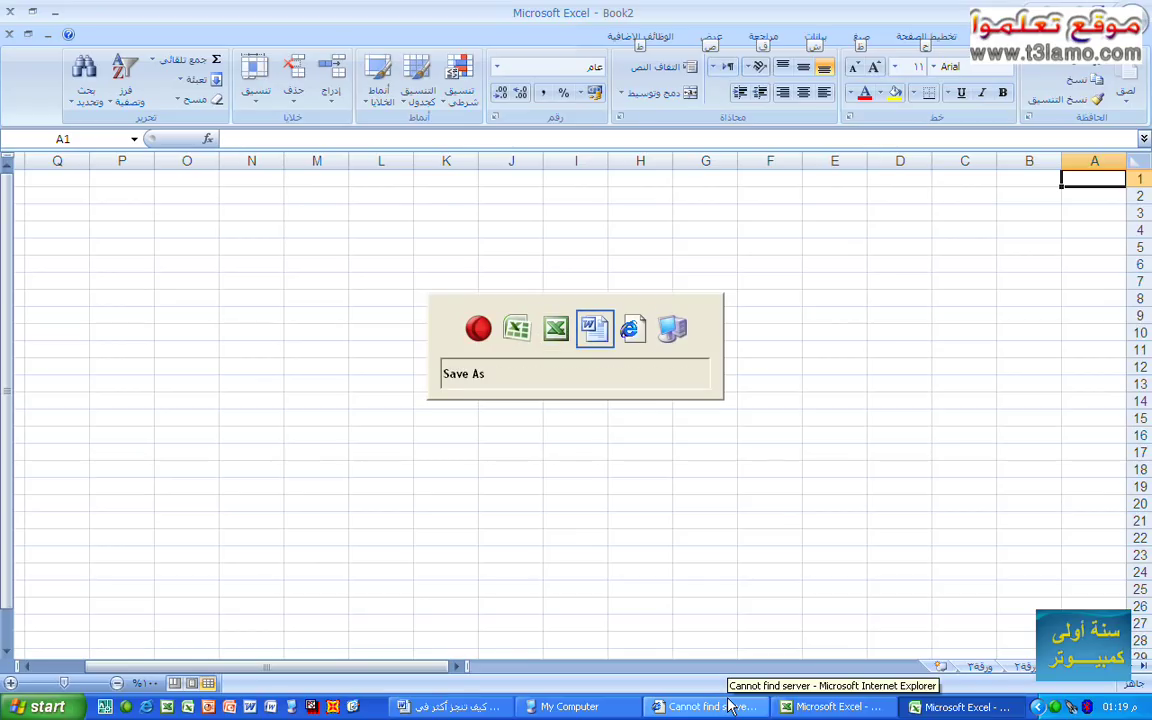
key("alt+Tab")
key("alt+Tab")
key("alt+Tab")
key("alt+Tab")
key("alt+Tab")
key("alt+Tab")
key("alt+Tab")
key("alt+Tab")
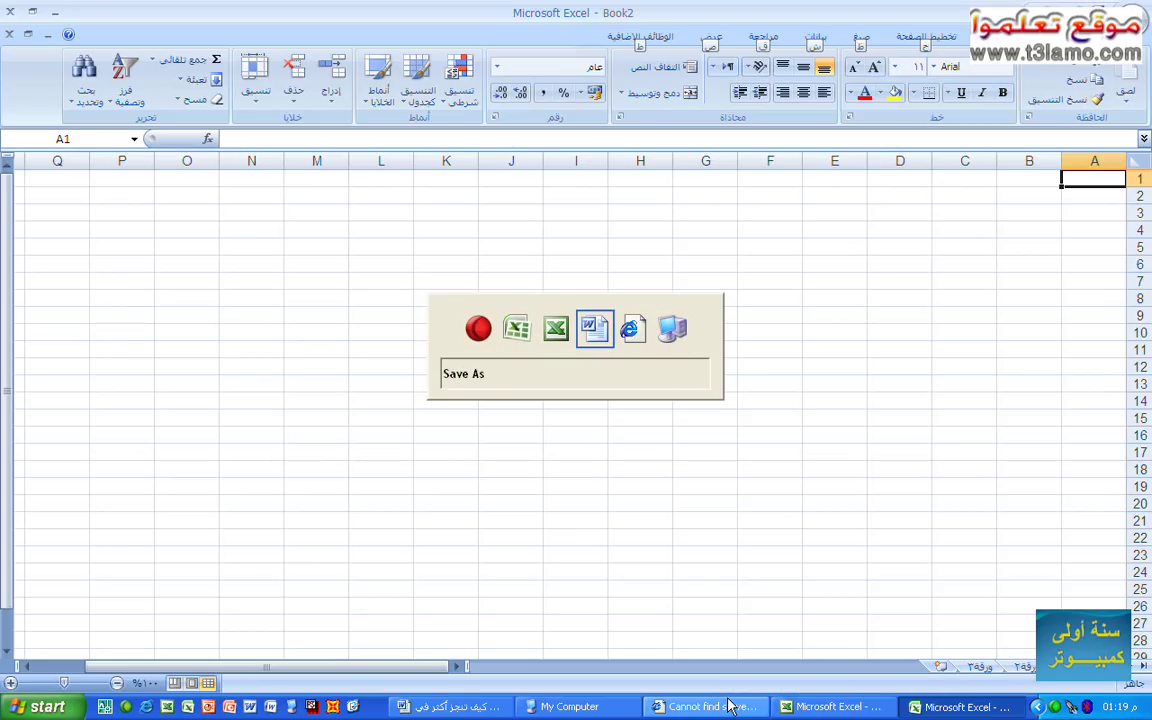
key("alt+Tab")
key("alt+Tab")
key("alt+Tab")
key("alt+Tab")
key("alt+Tab")
key("alt+Tab")
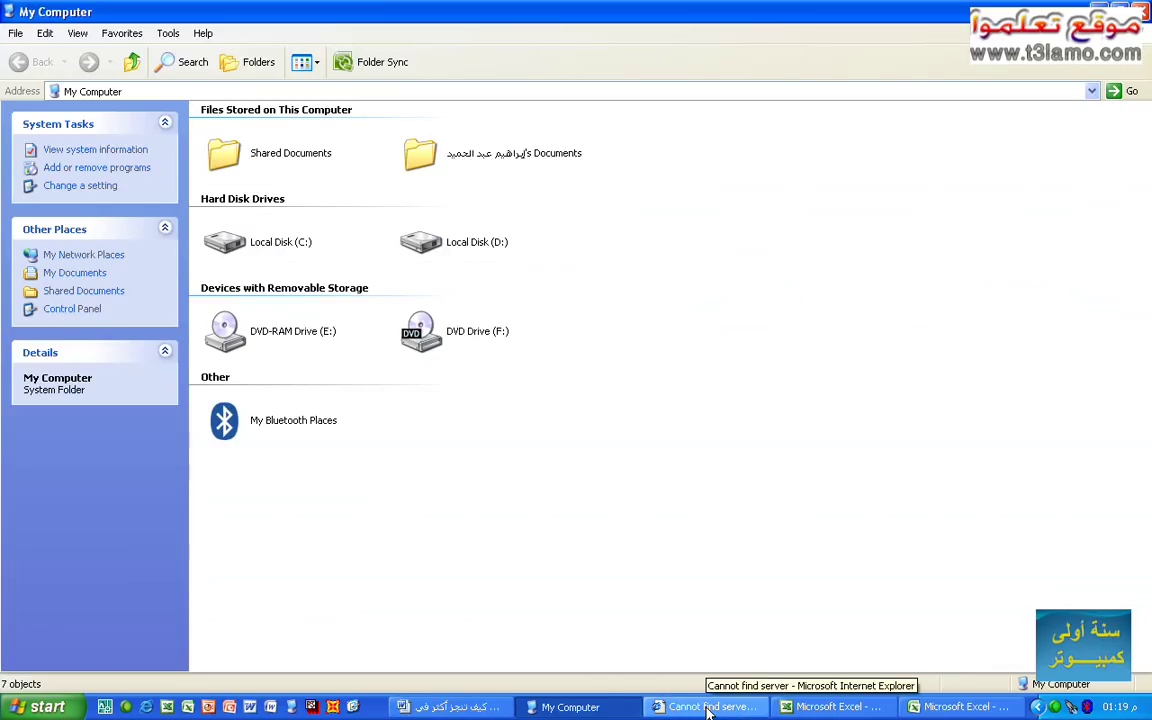
Step: Close the Internet Explorer and both Excel windows, and cancel Save As in the Word document
right_click(708, 711)
left_click(740, 693)
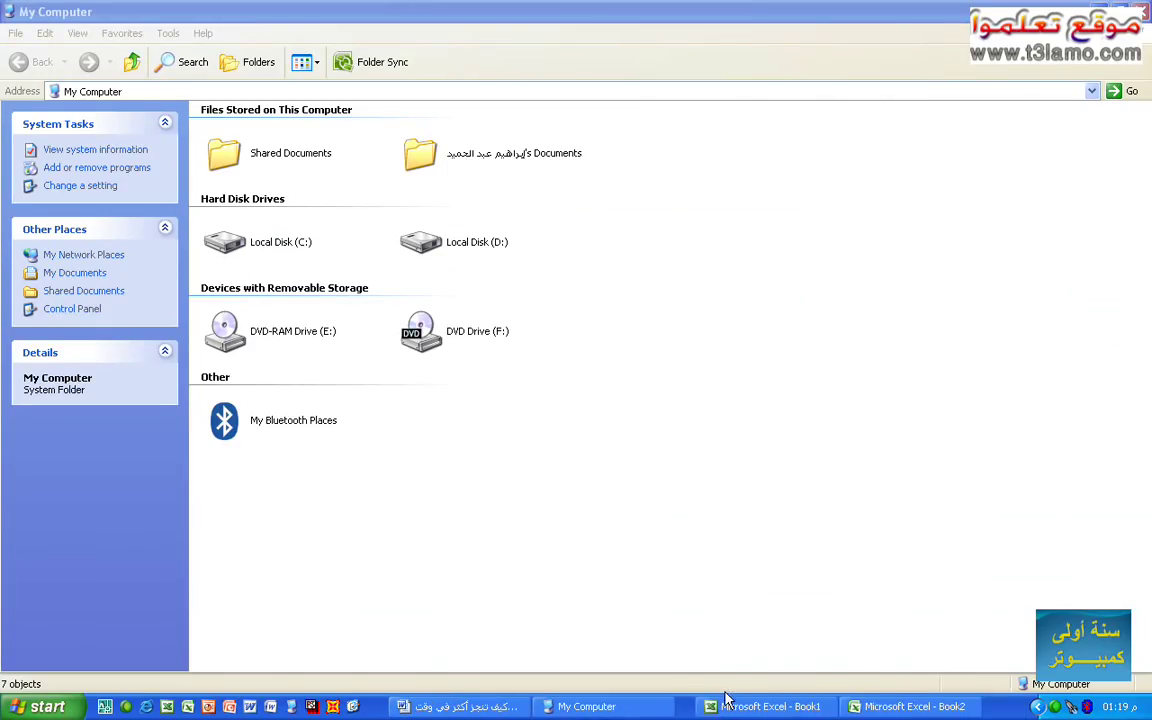
right_click(740, 705)
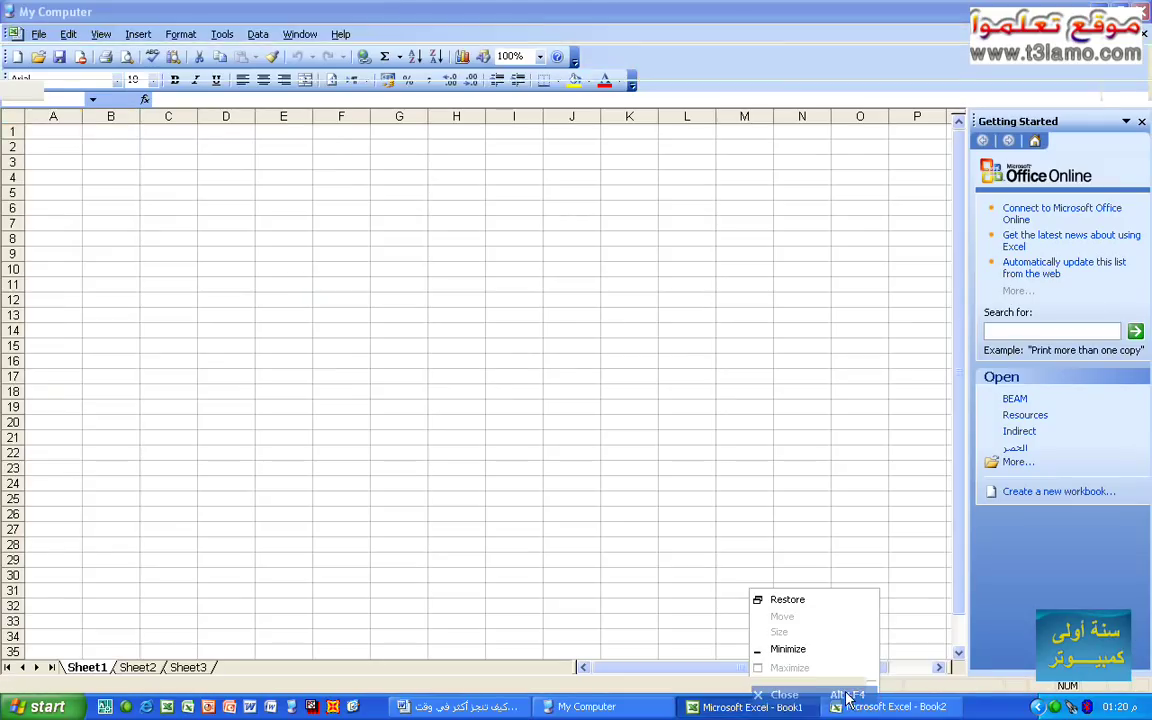
left_click(847, 695)
right_click(761, 707)
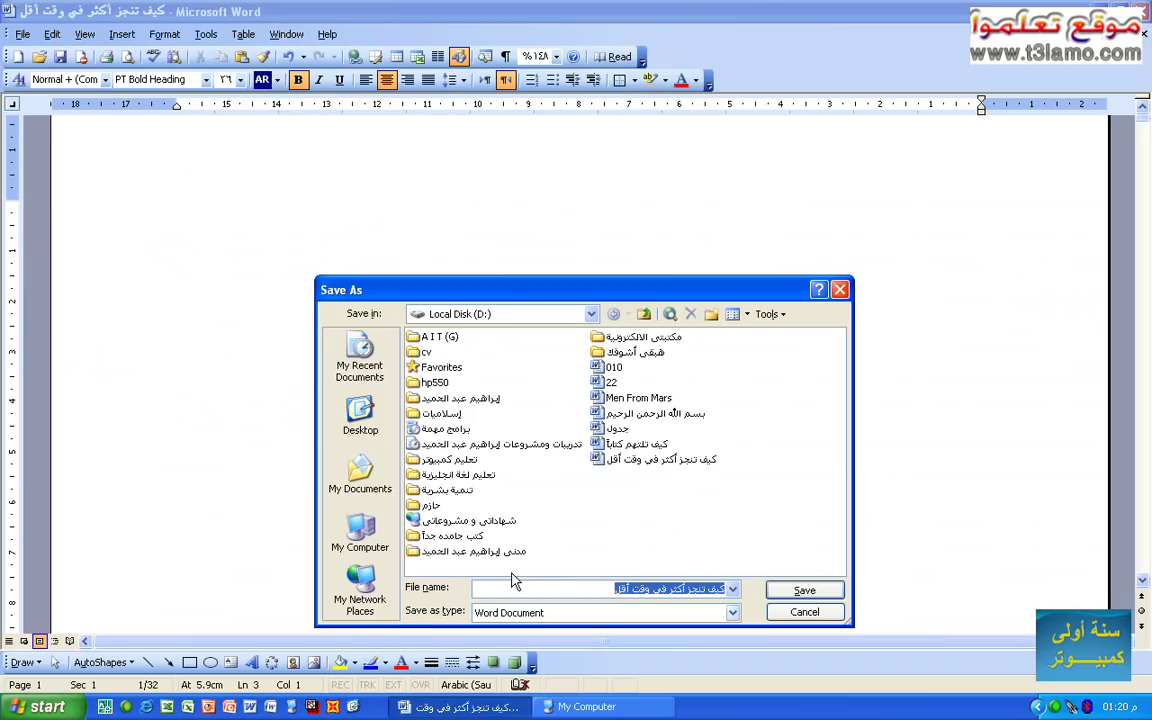
left_click(810, 612)
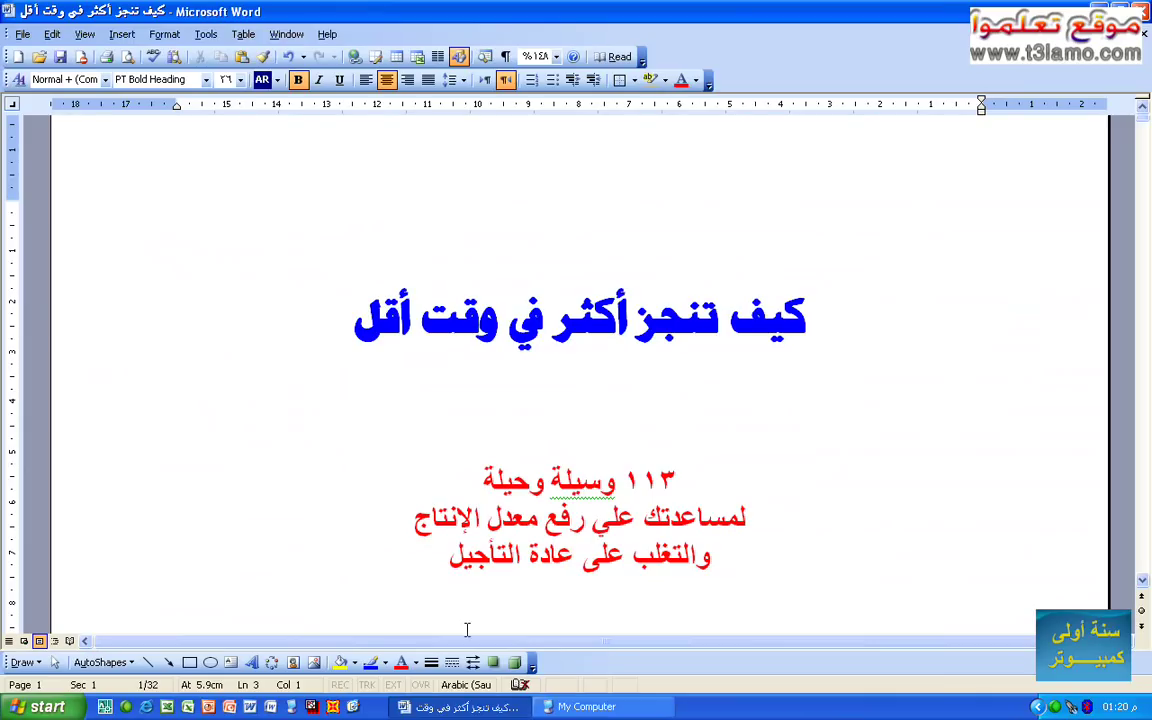
Step: Create a new blank Word document and enter "ساتيسشاتياتيا", "jhsdghkjdfashkjgh" and more Arabic sample text on one line, switching input language between them
left_click(262, 707)
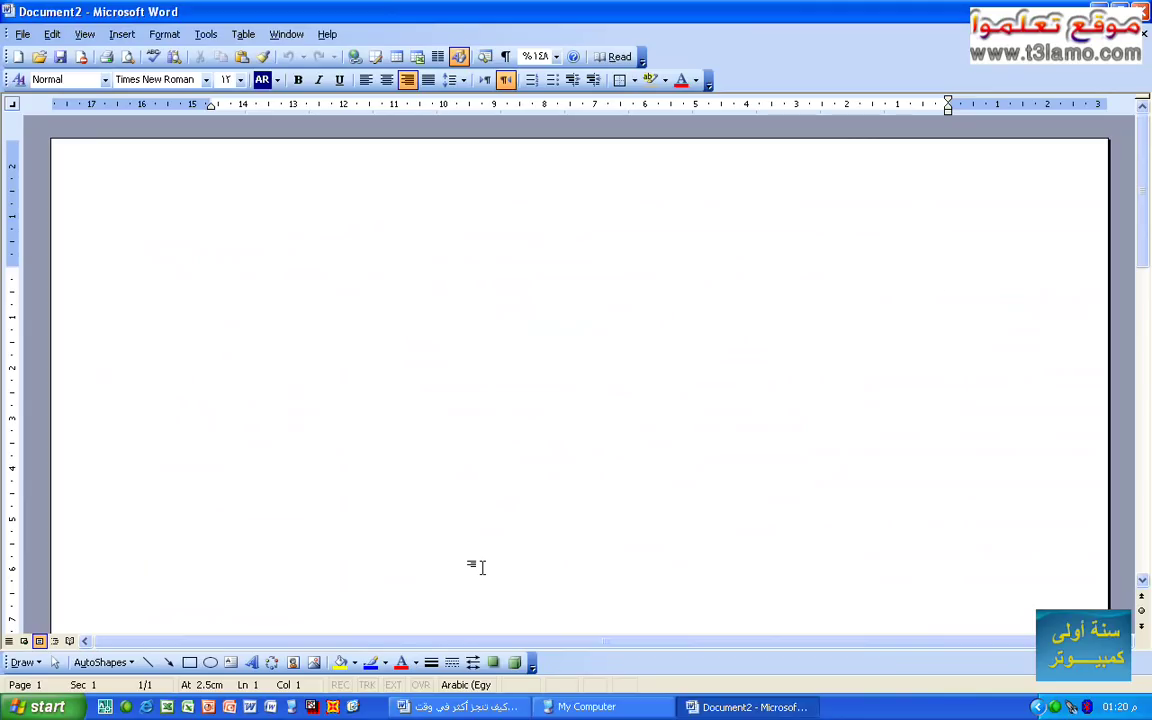
type("ساتيسشاتتاتيا")
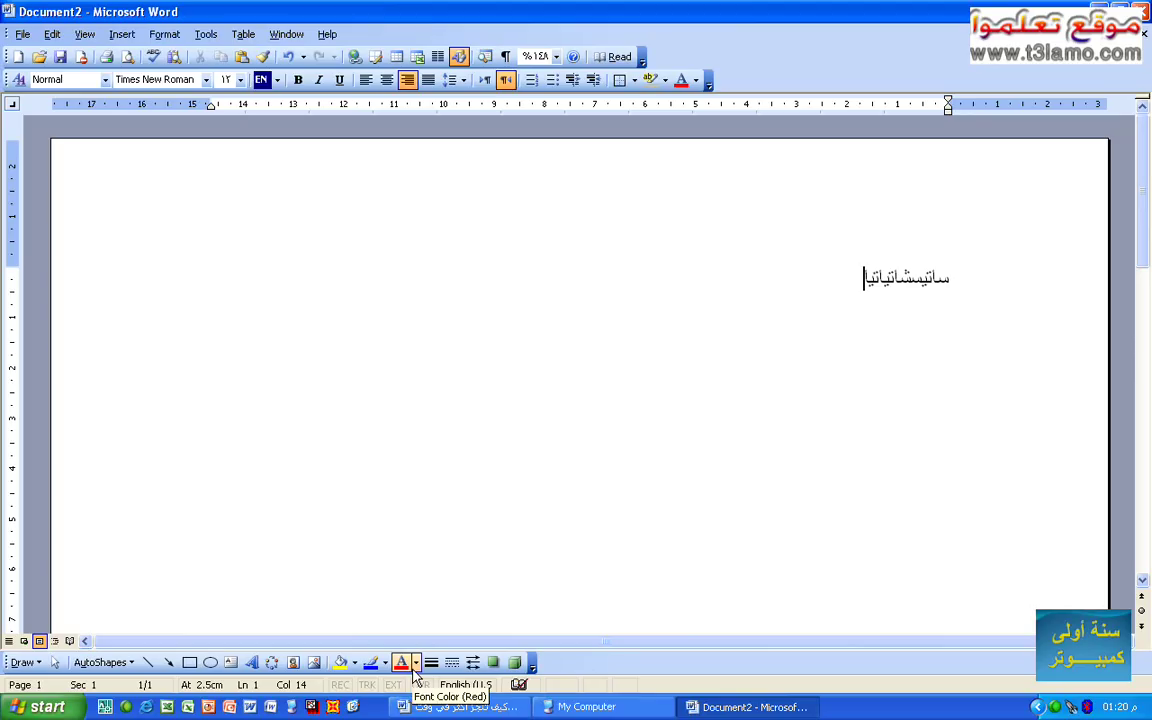
key("alt+shift")
type("jhsdghkjdfashkjgh")
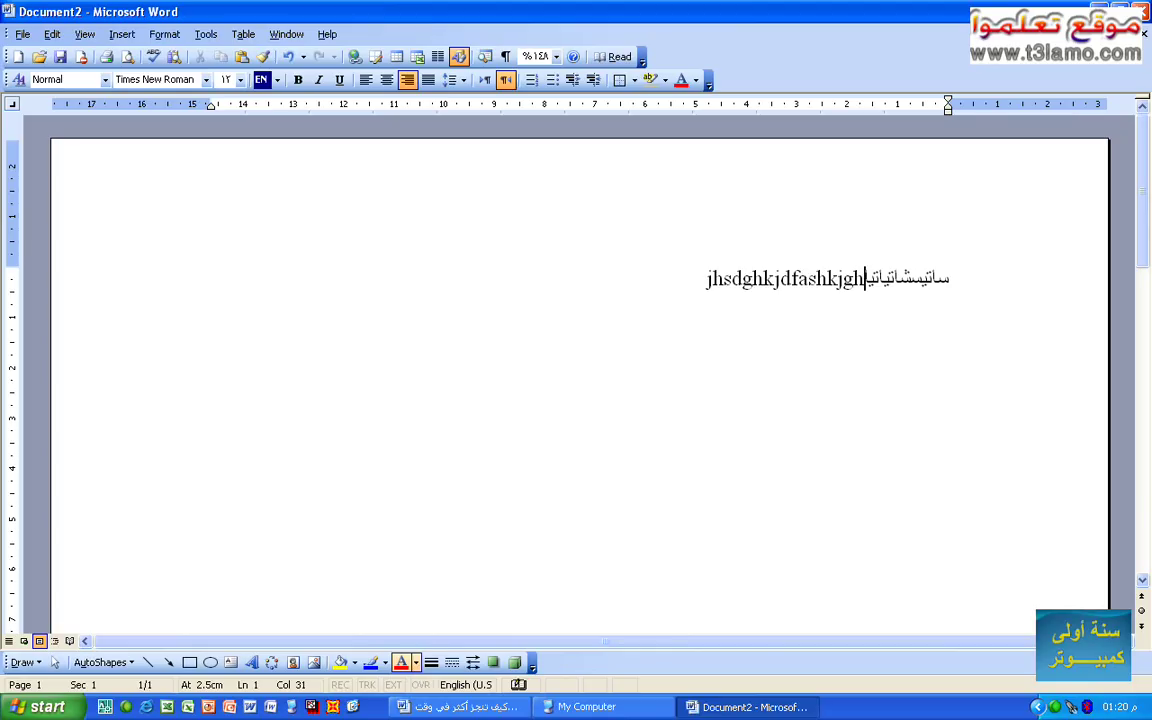
key("alt+shift")
type("تيساتلاسيبتالف")
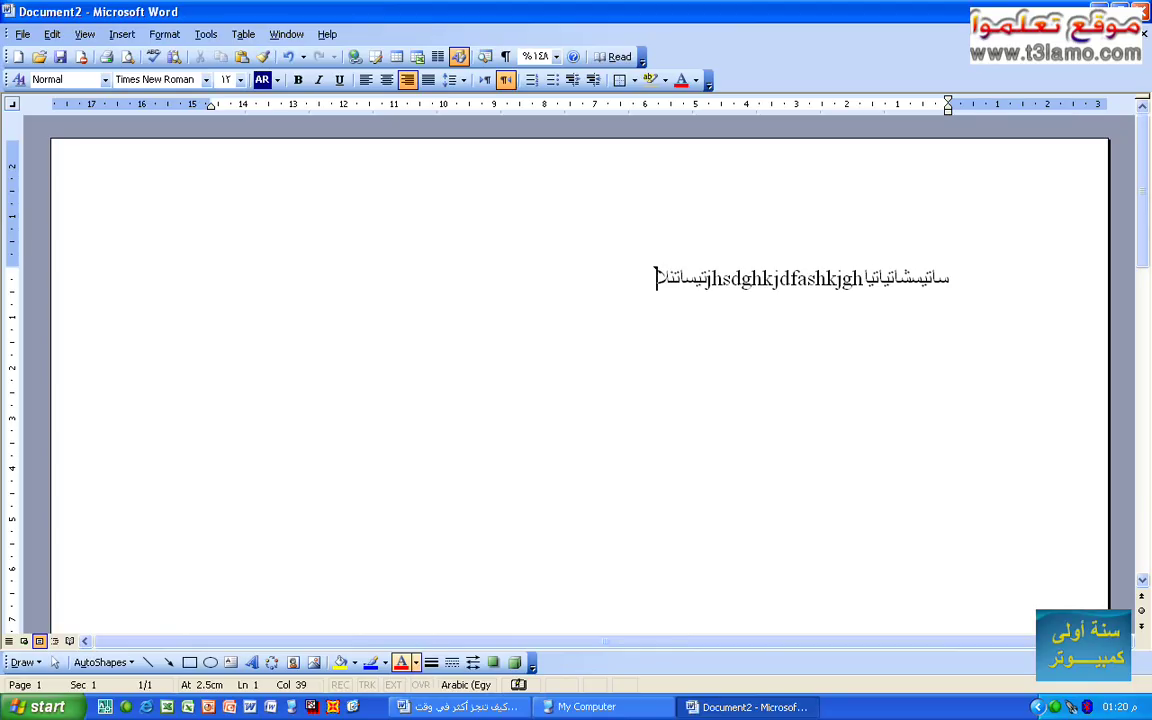
Step: Replace the mixed Arabic and English sample line in the document with "بسم الله الرحمن الرحيم"
key("BackSpace")
key("BackSpace")
key("BackSpace")
key("BackSpace")
key("BackSpace")
key("BackSpace")
key("BackSpace")
key("BackSpace")
key("BackSpace")
key("BackSpace")
key("BackSpace")
key("BackSpace")
key("BackSpace")
key("BackSpace")
key("BackSpace")
key("BackSpace")
key("BackSpace")
key("BackSpace")
key("BackSpace")
key("BackSpace")
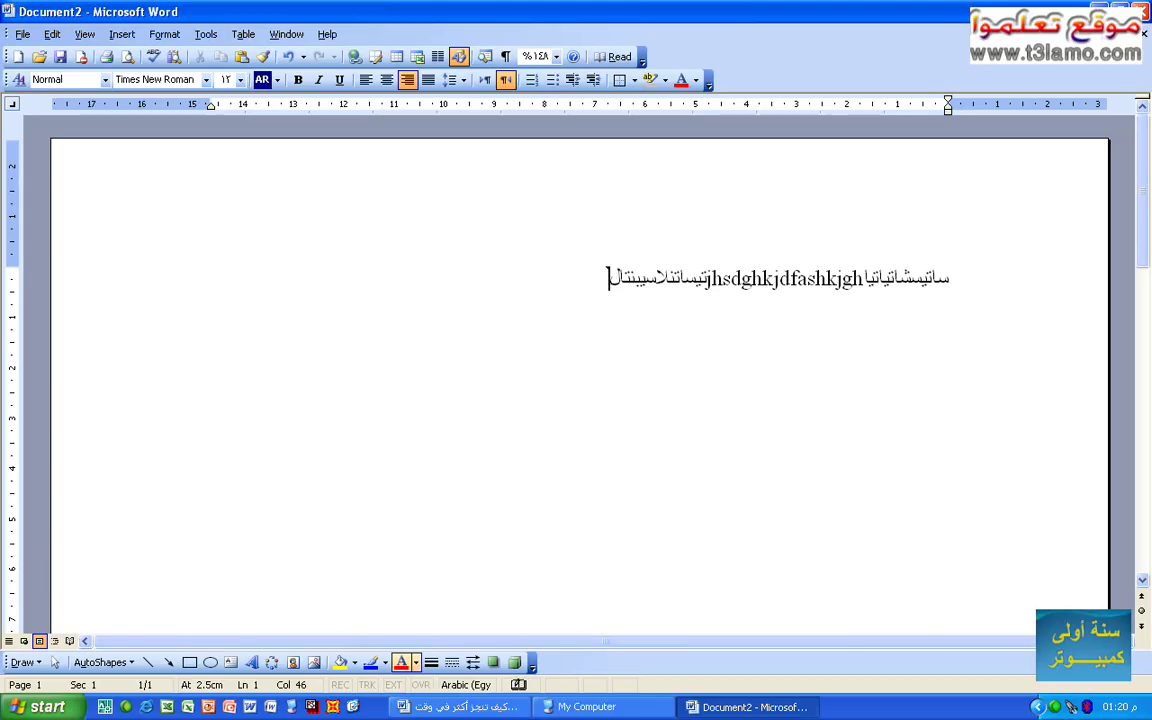
key("BackSpace")
key("BackSpace")
key("BackSpace")
key("BackSpace")
key("BackSpace")
key("BackSpace")
key("BackSpace")
key("BackSpace")
key("BackSpace")
key("BackSpace")
key("BackSpace")
key("BackSpace")
key("BackSpace")
key("BackSpace")
key("BackSpace")
key("BackSpace")
key("BackSpace")
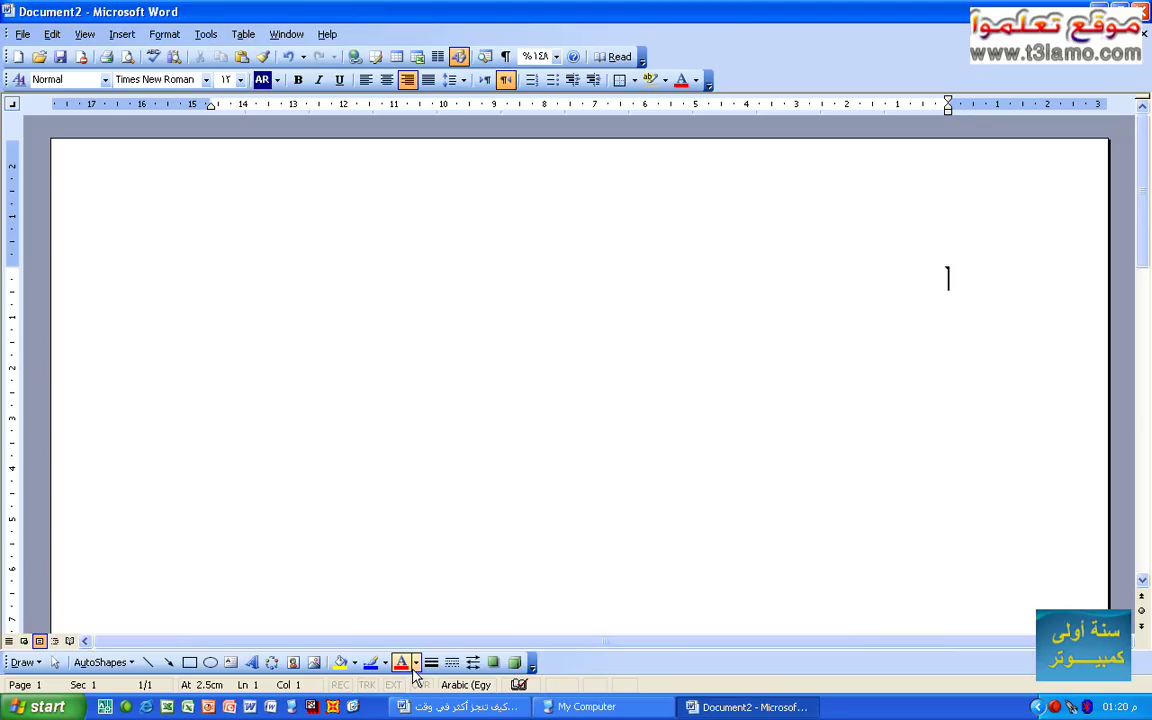
type("بسم الله الر")
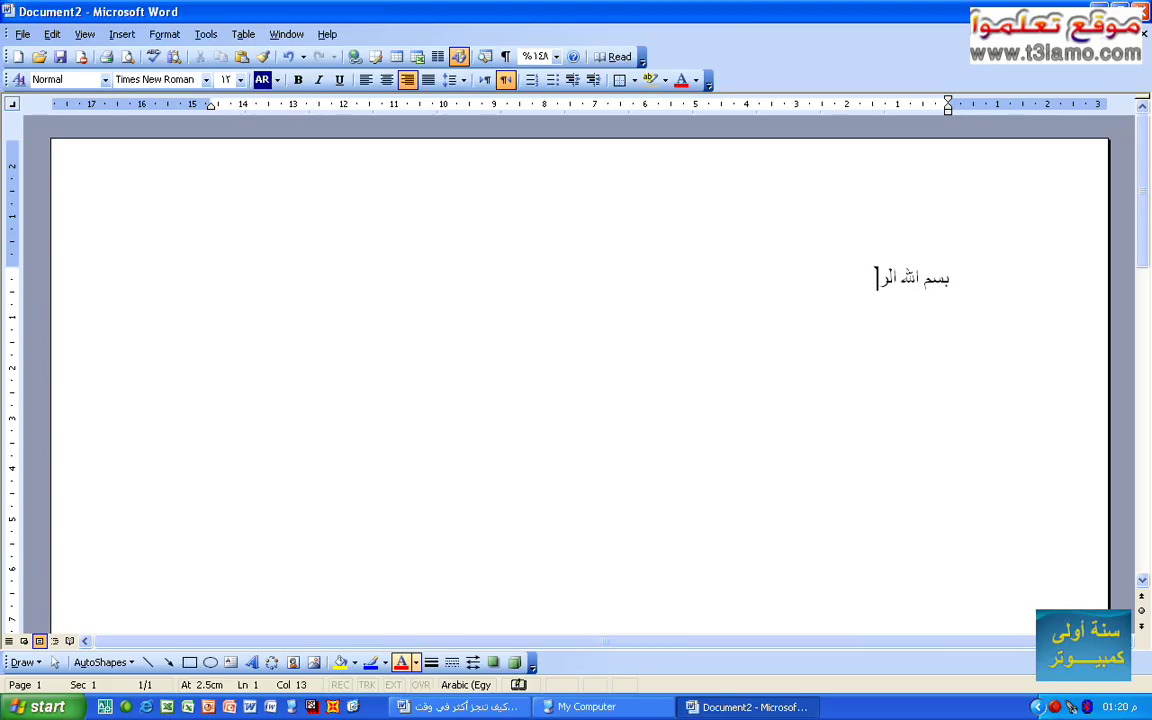
type("حمن الرحيم")
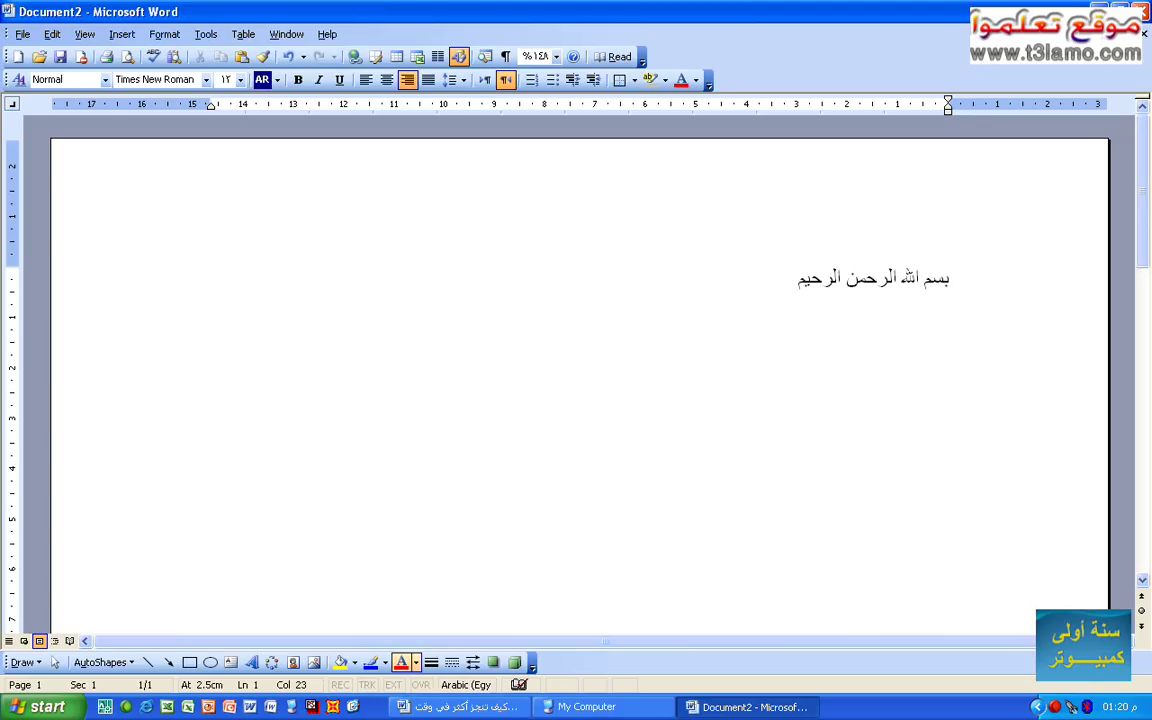
Step: Select all the text in the document and enlarge its font step by step to 20 pt
key("ctrl+a")
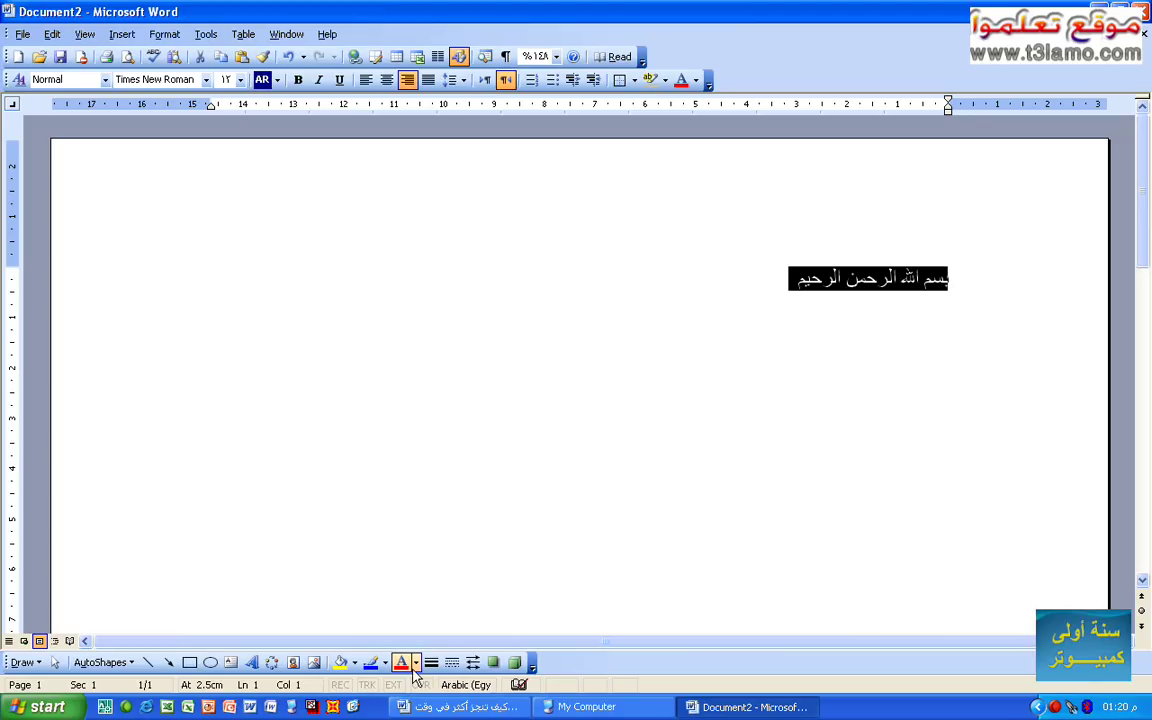
key("ctrl+bracketright")
key("ctrl+bracketright")
key("ctrl+bracketright")
key("ctrl+bracketright")
key("ctrl+bracketright")
key("ctrl+bracketright")
key("ctrl+bracketright")
key("ctrl+bracketright")
key("ctrl+bracketright")
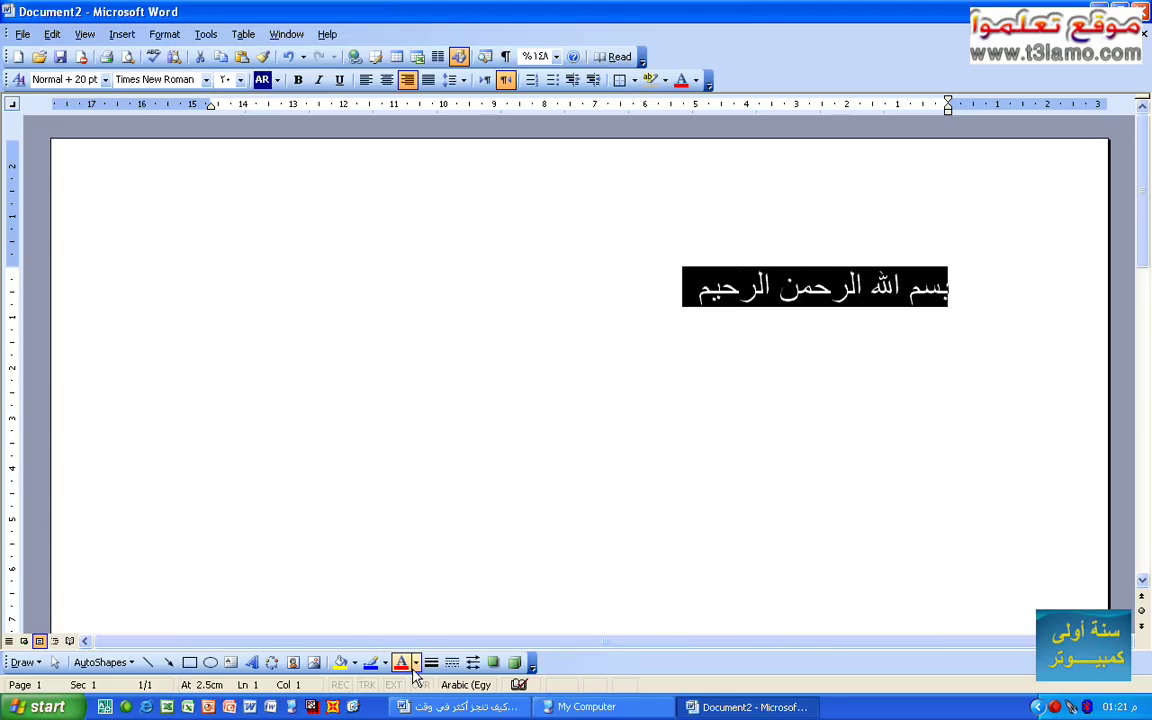
Step: Shrink the selected text's font step by step to 14 pt
key("ctrl+bracketleft")
key("ctrl+bracketleft")
key("ctrl+bracketleft")
key("ctrl+bracketleft")
key("ctrl+bracketleft")
key("ctrl+bracketleft")
key("ctrl+bracketleft")
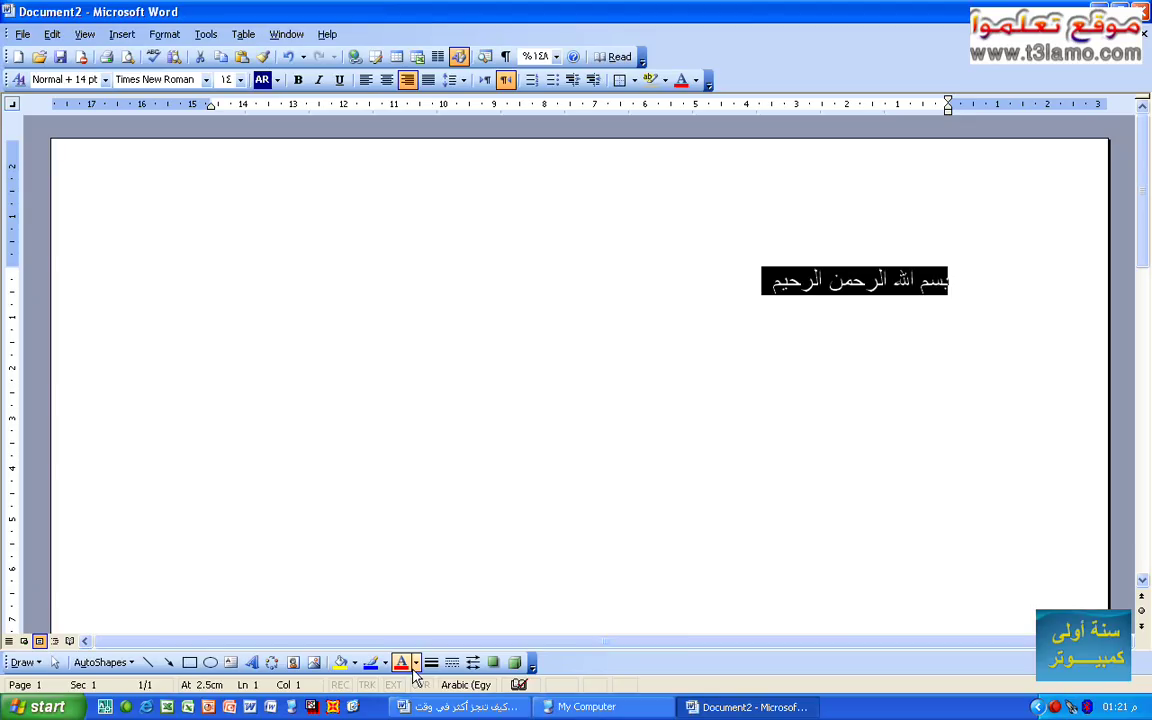
Step: Show the desktop, restore the windows, show the desktop again, and switch to the My Computer window
key("super+d")
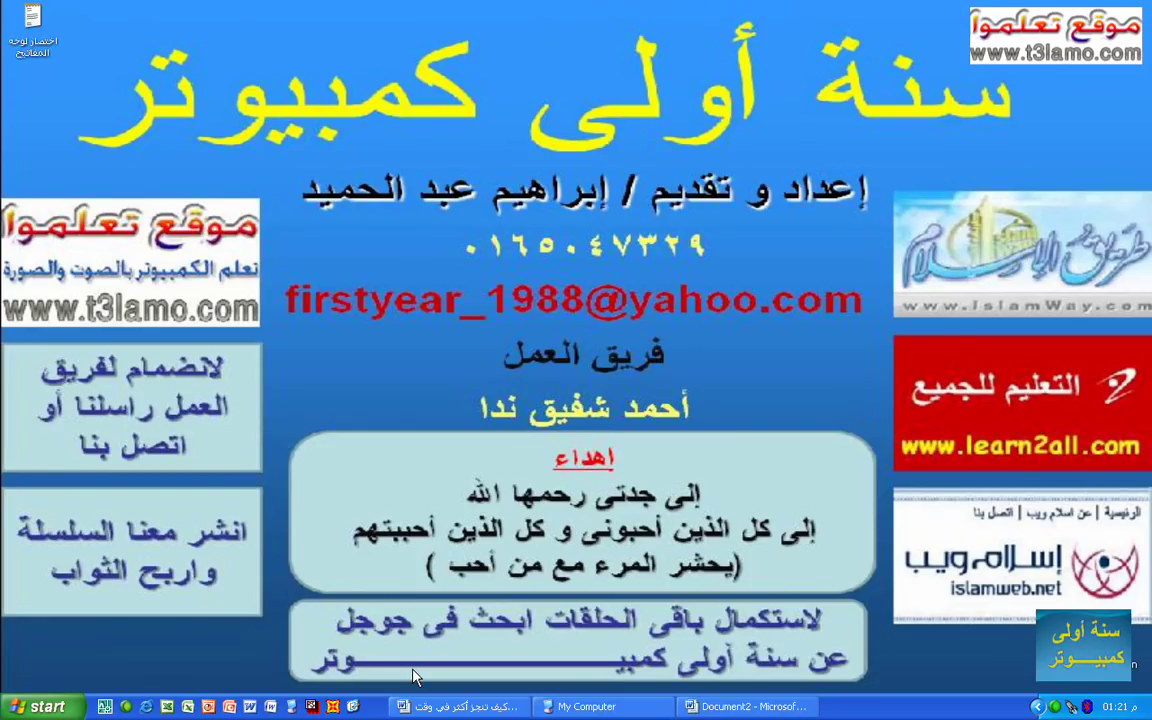
key("super+d")
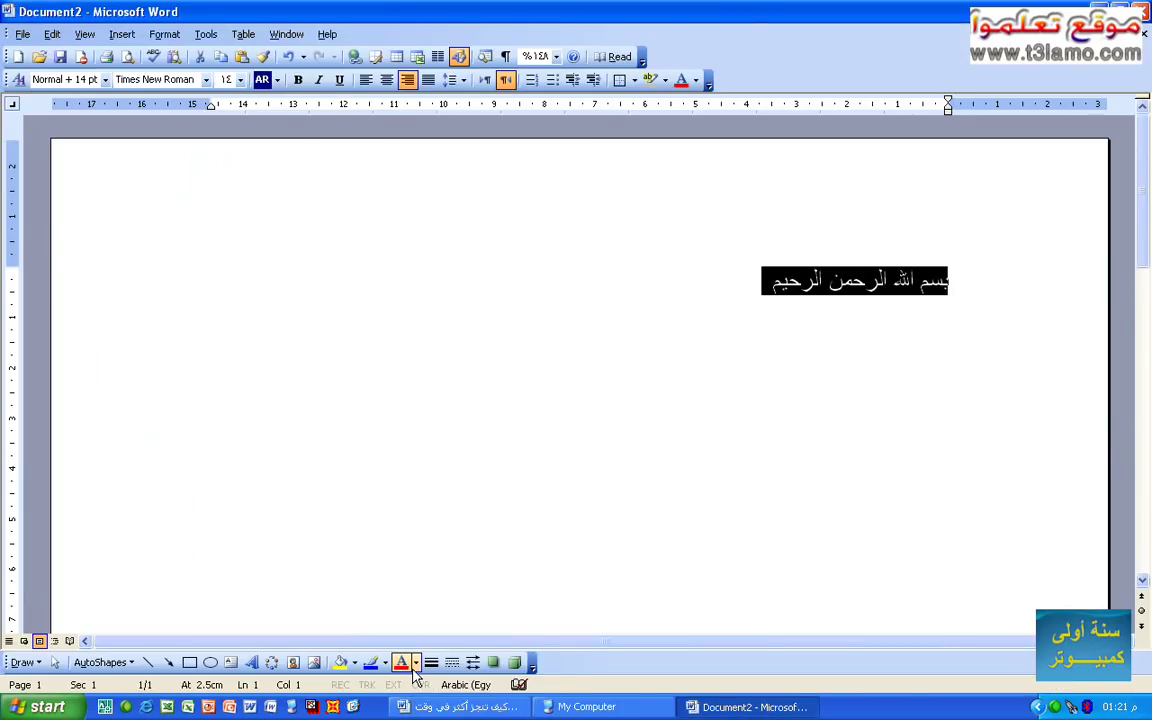
key("super+d")
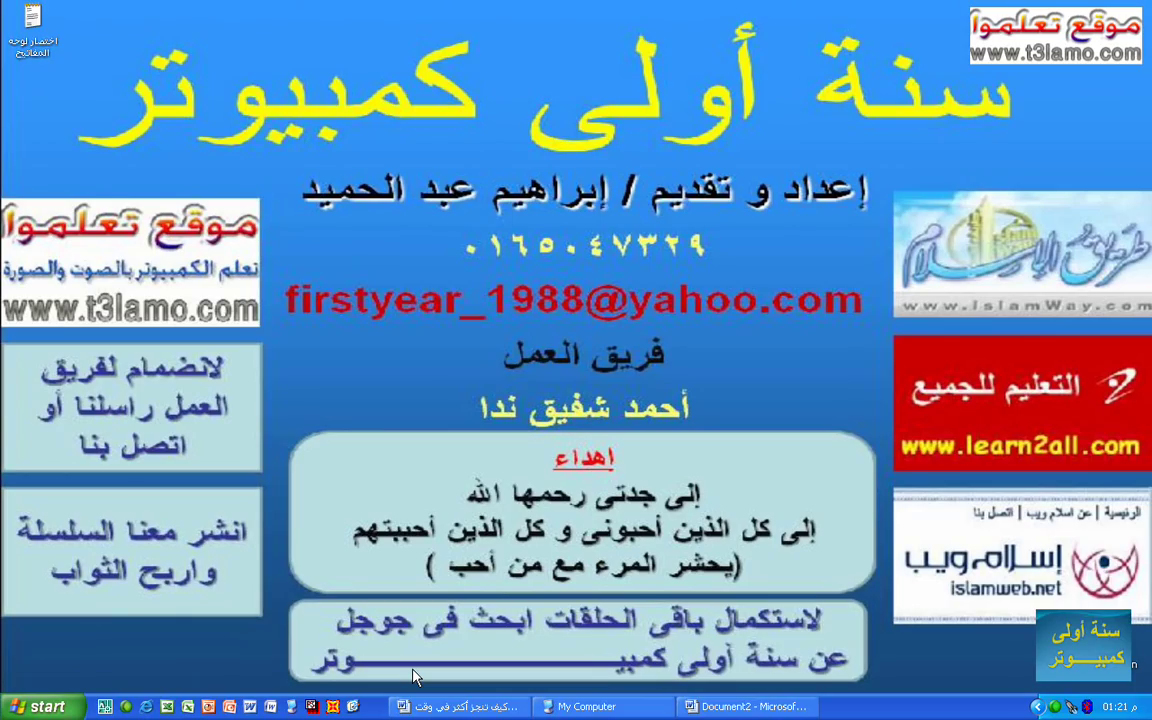
key("alt+Tab")
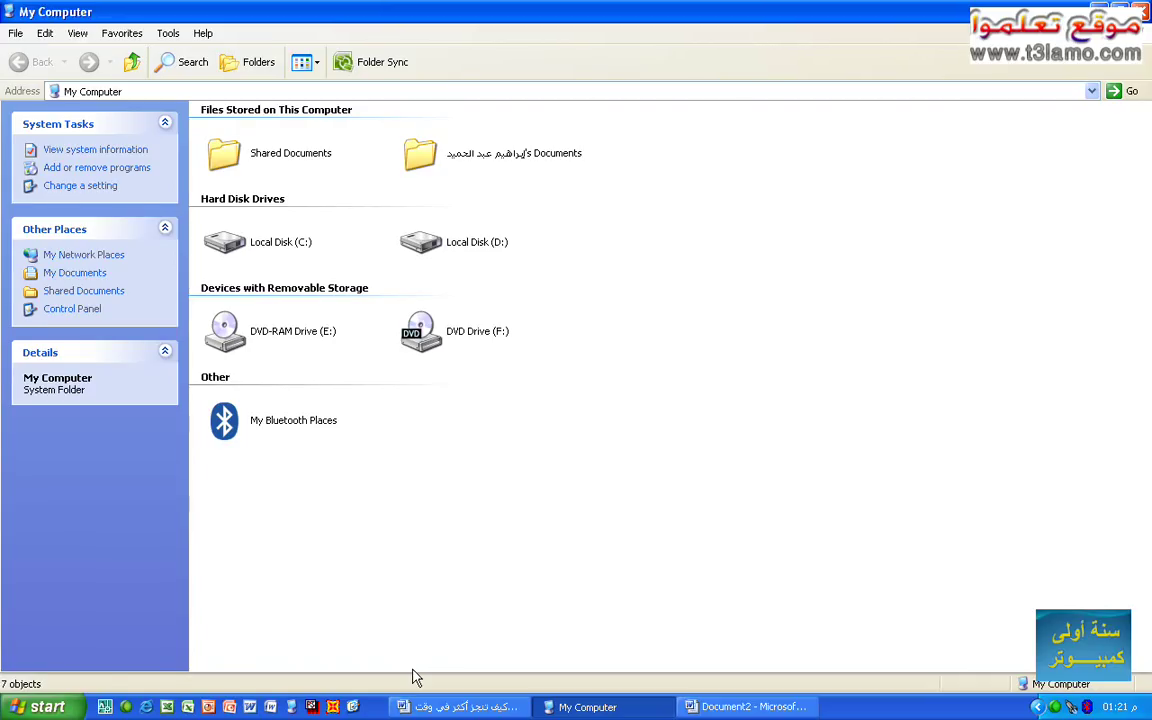
Step: Open the Start menu, move through the entries in both columns to FLV Player, and return to the My Computer window
key("super")
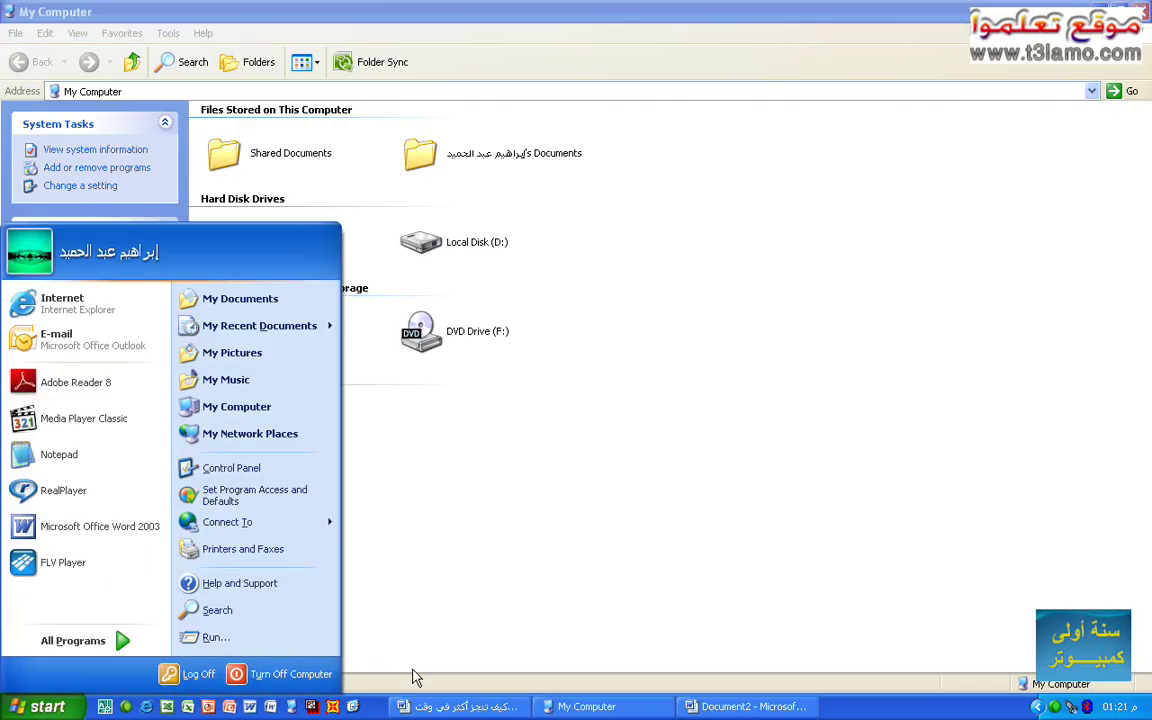
key("s")
key("Up")
key("Up")
key("Up")
key("Up")
key("Up")
key("Up")
key("Up")
key("Up")
key("Up")
key("Left")
key("Down")
key("Down")
key("Right")
key("Down")
key("Down")
key("Left")
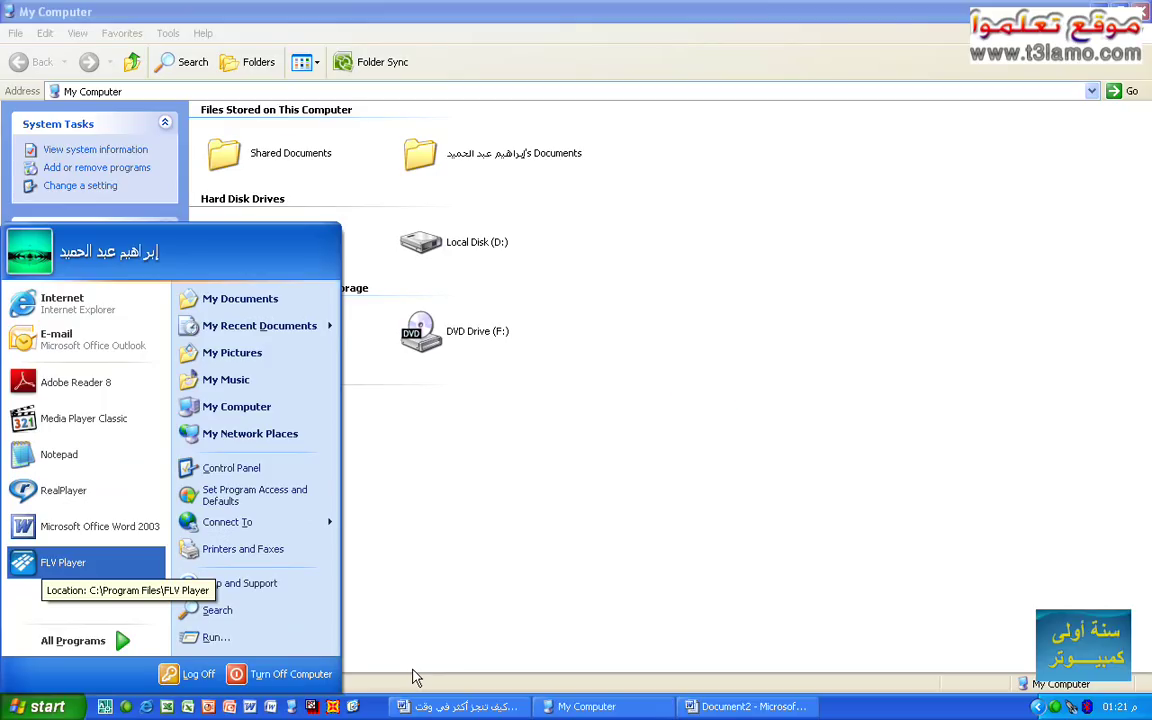
left_click(712, 393)
right_click(715, 391)
left_click(745, 437)
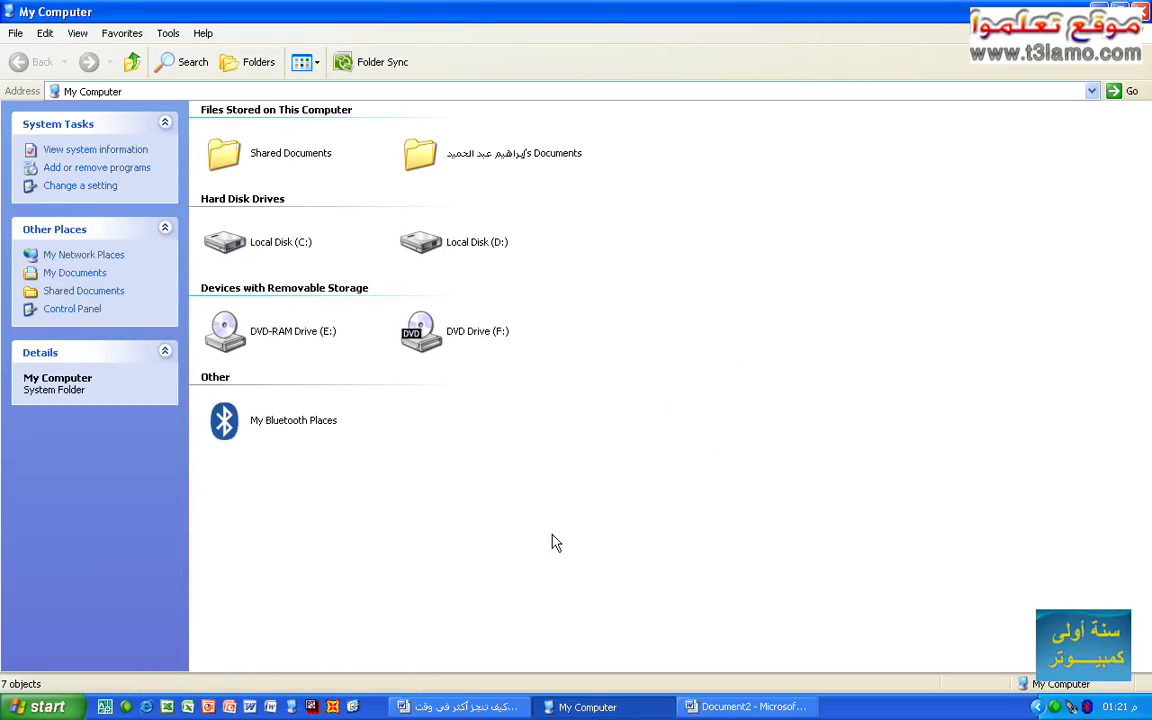
Step: Open and dismiss the Start menu, reopen it and launch the Run dialog from it
key("super")
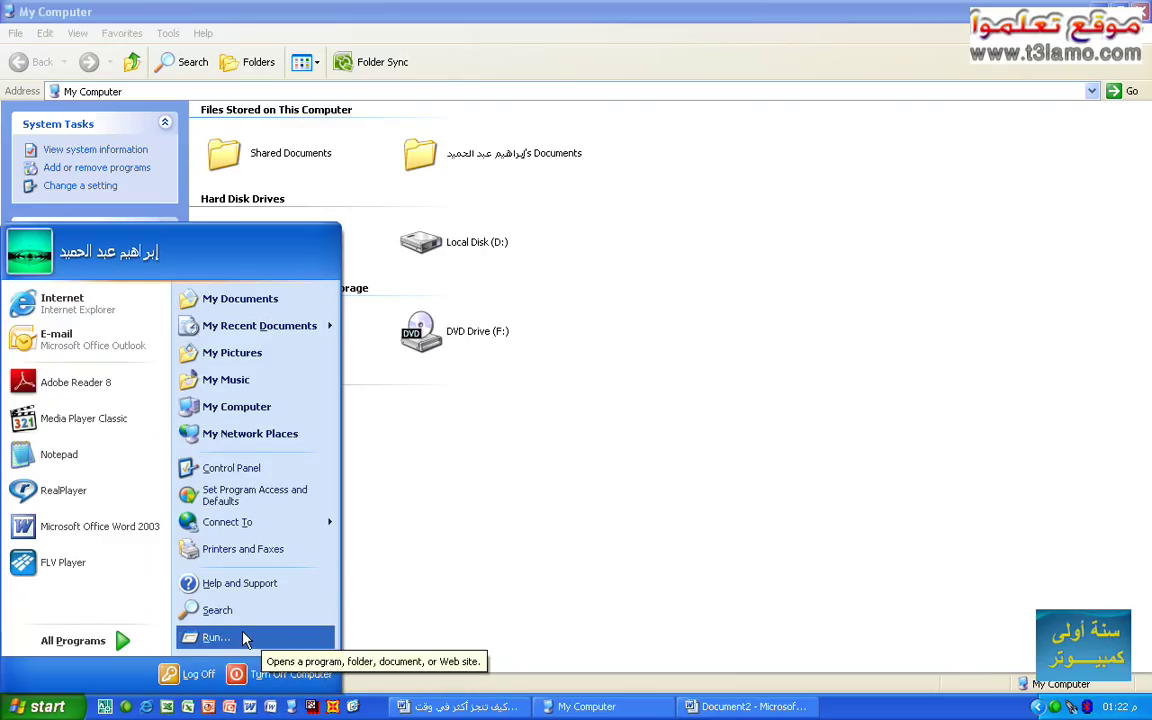
key("super")
key("super")
key("Escape")
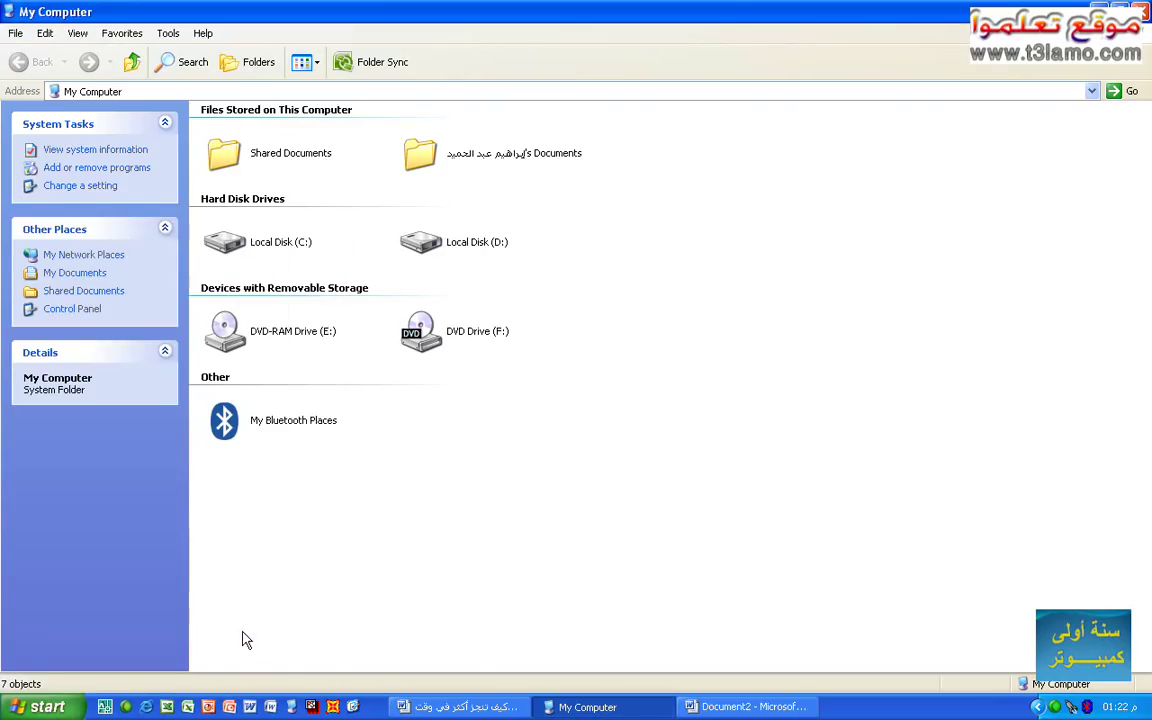
key("super")
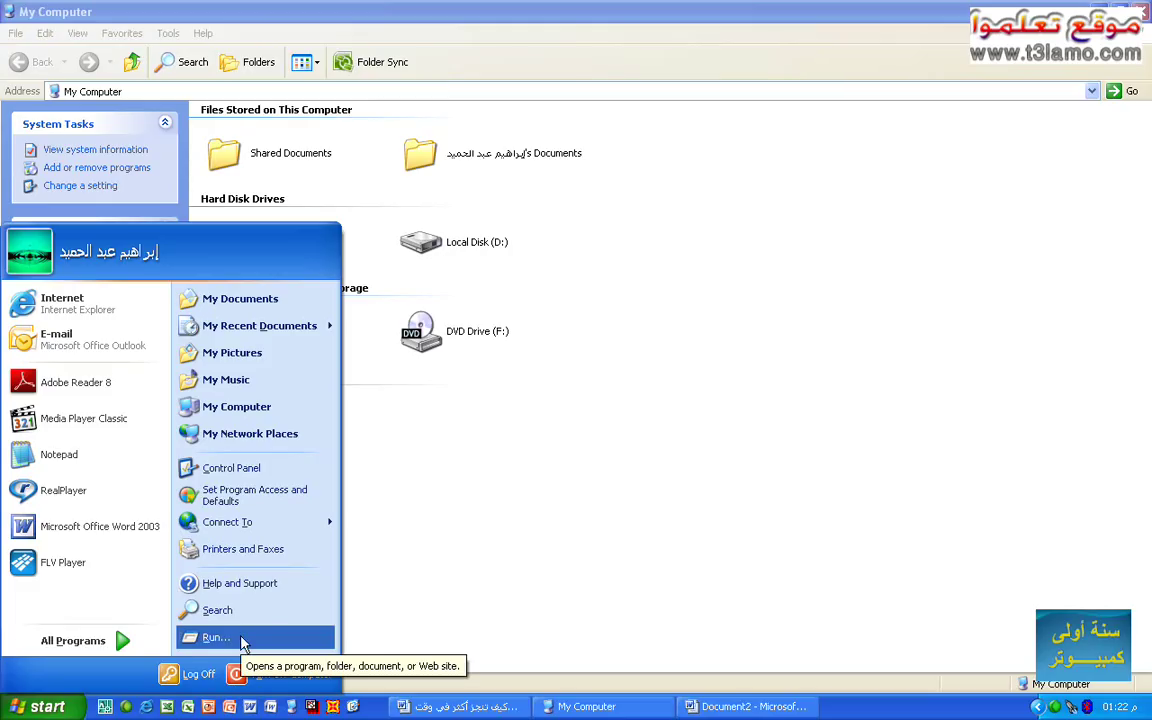
left_click(242, 638)
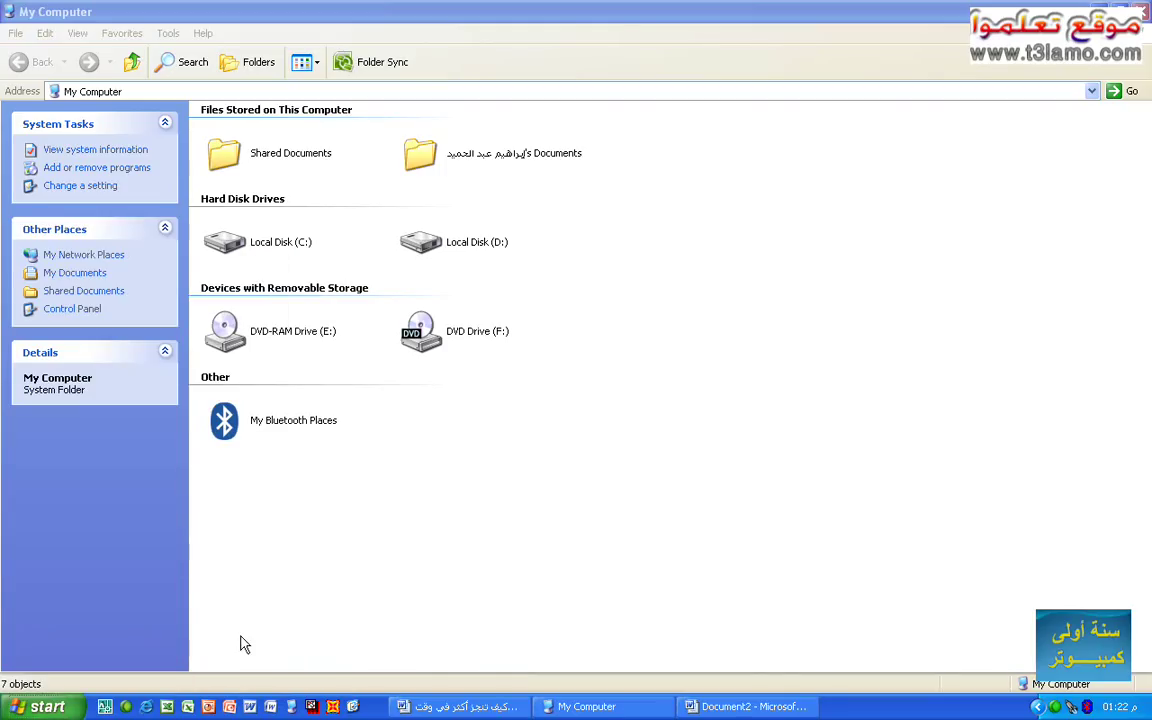
Step: Open and close the Run dialog from the Start menu, and open and close it again directly without the menu
key("super")
key("r")
key("r")
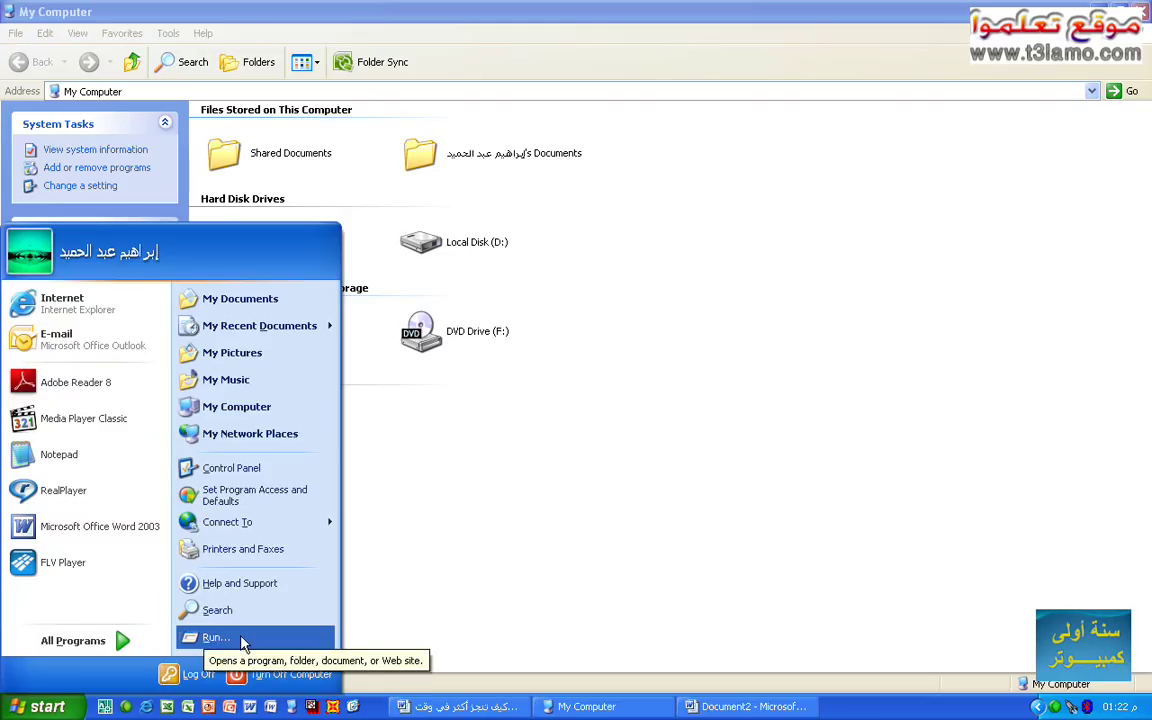
left_click(241, 640)
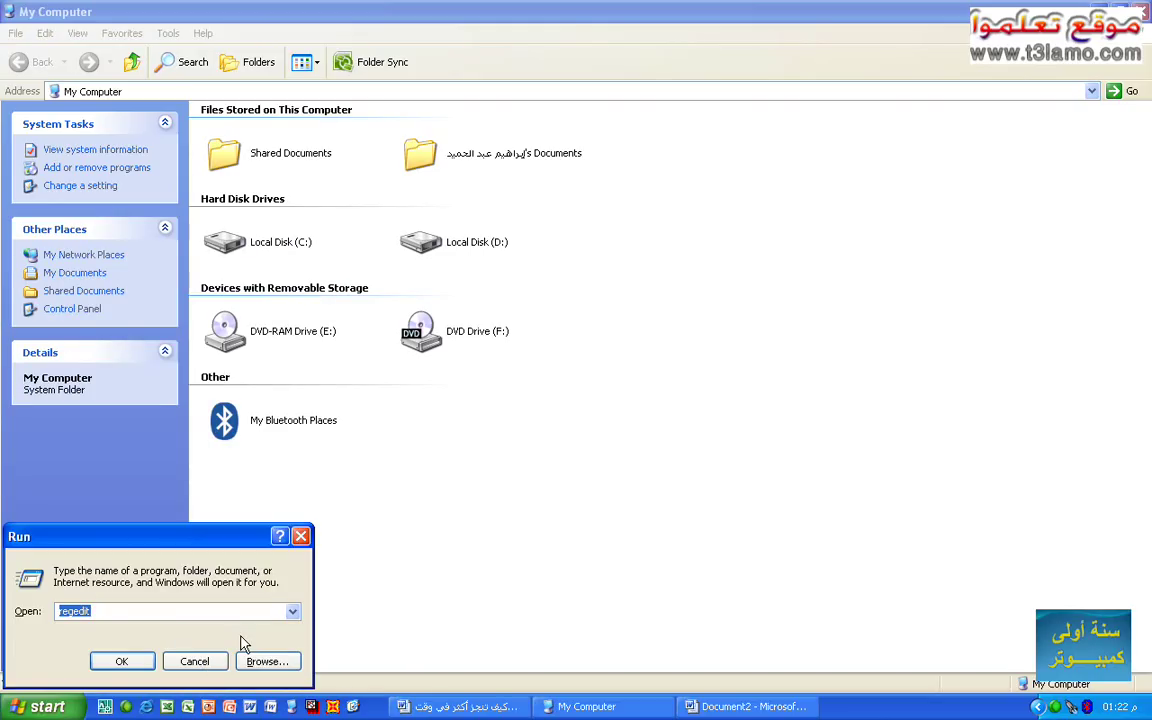
left_click(300, 536)
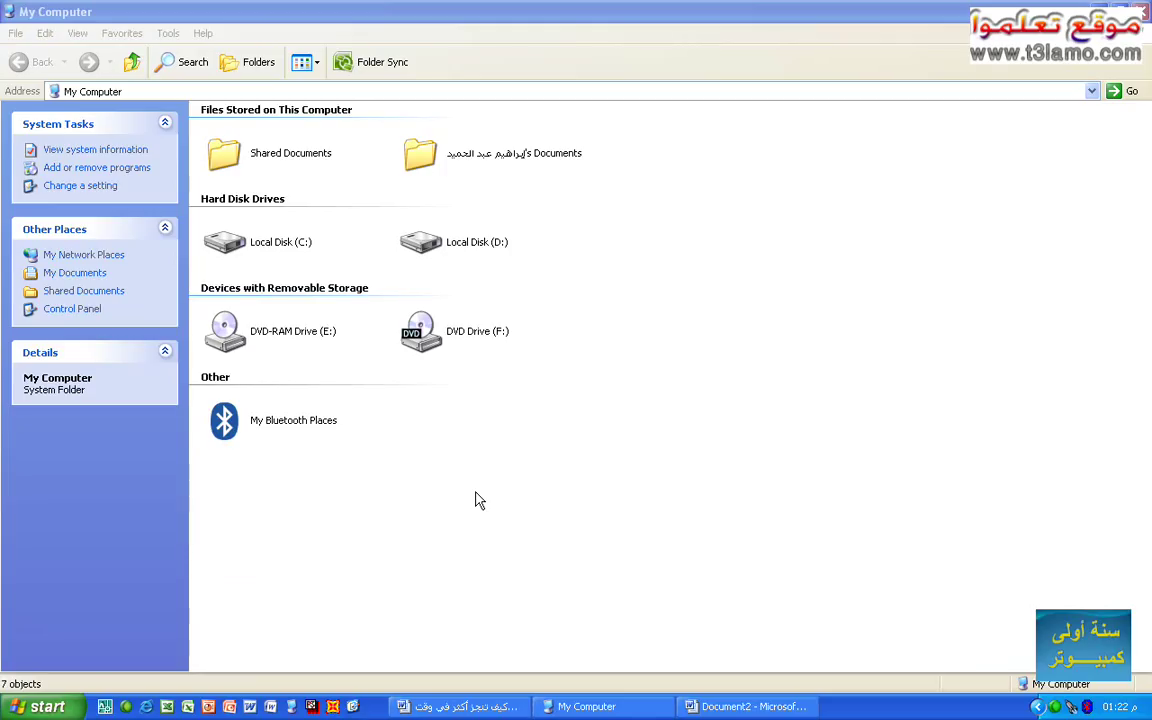
key("super+r")
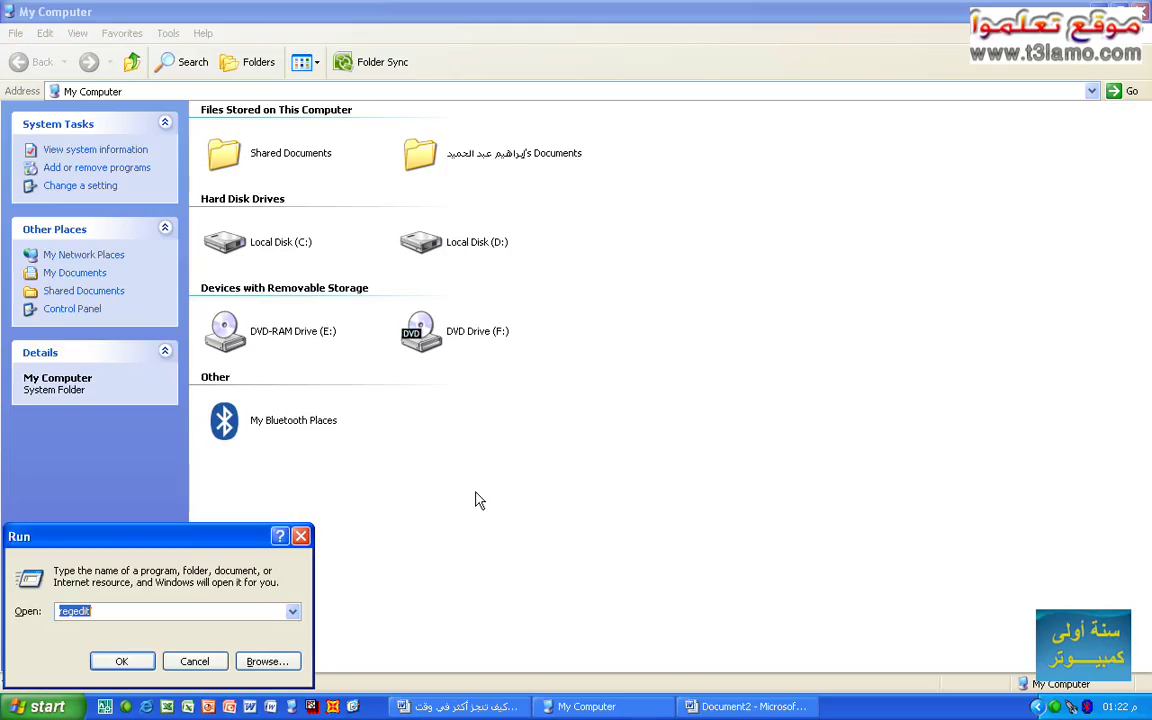
left_click(300, 537)
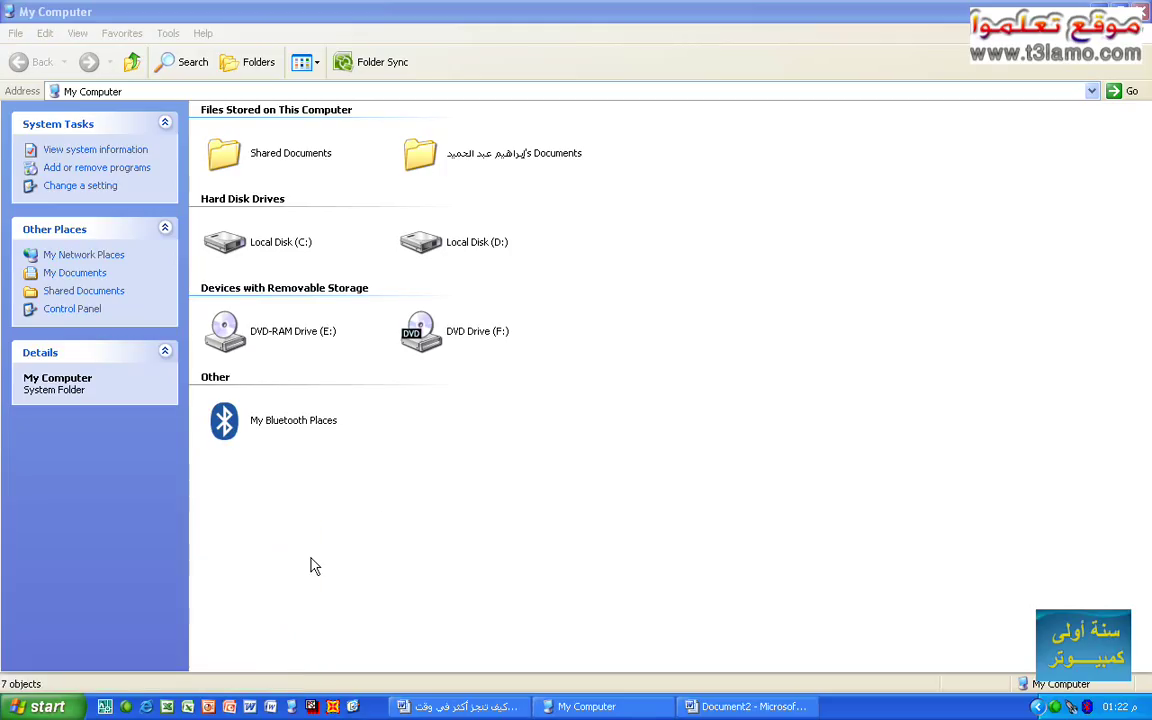
Step: Step down the Start menu to Run, open and close its dialog, and bring the dialog up directly once more before cancelling it
key("super")
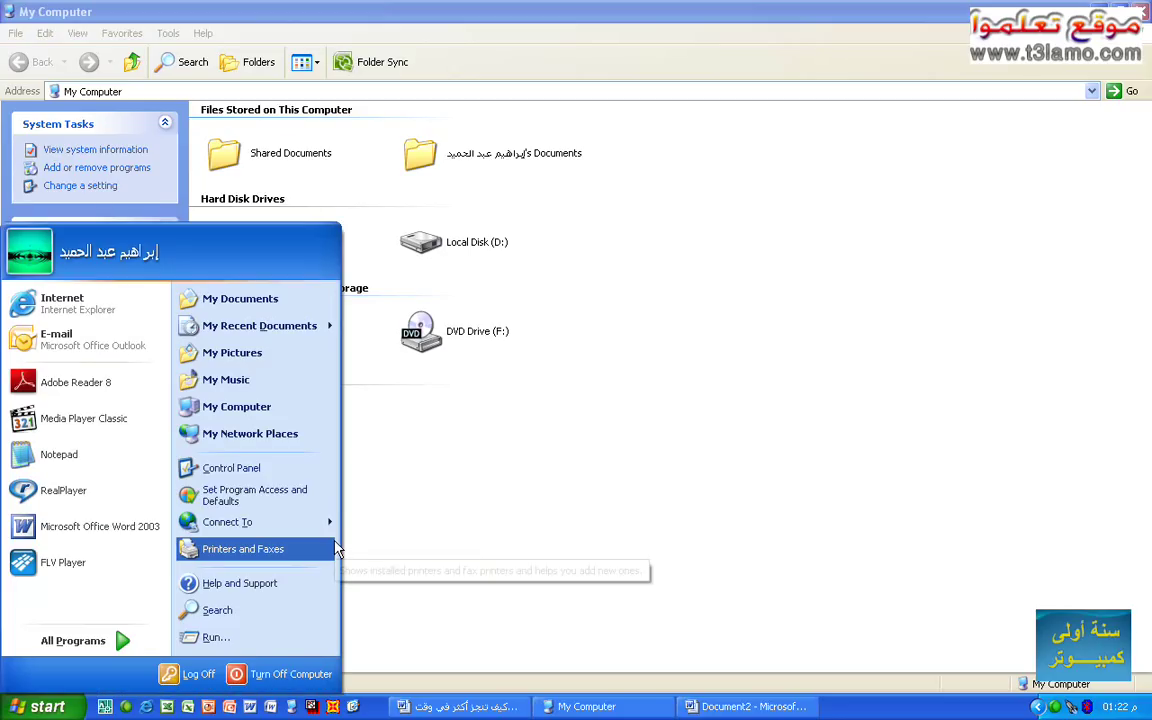
key("Down")
key("Down")
key("Down")
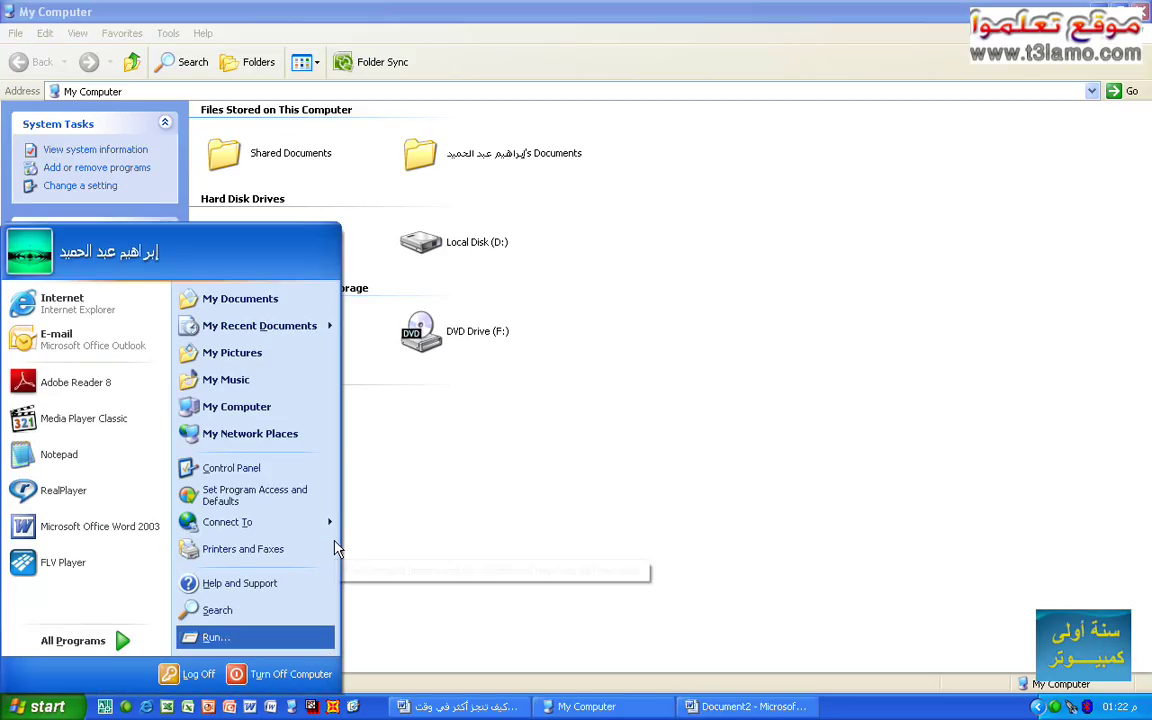
key("Return")
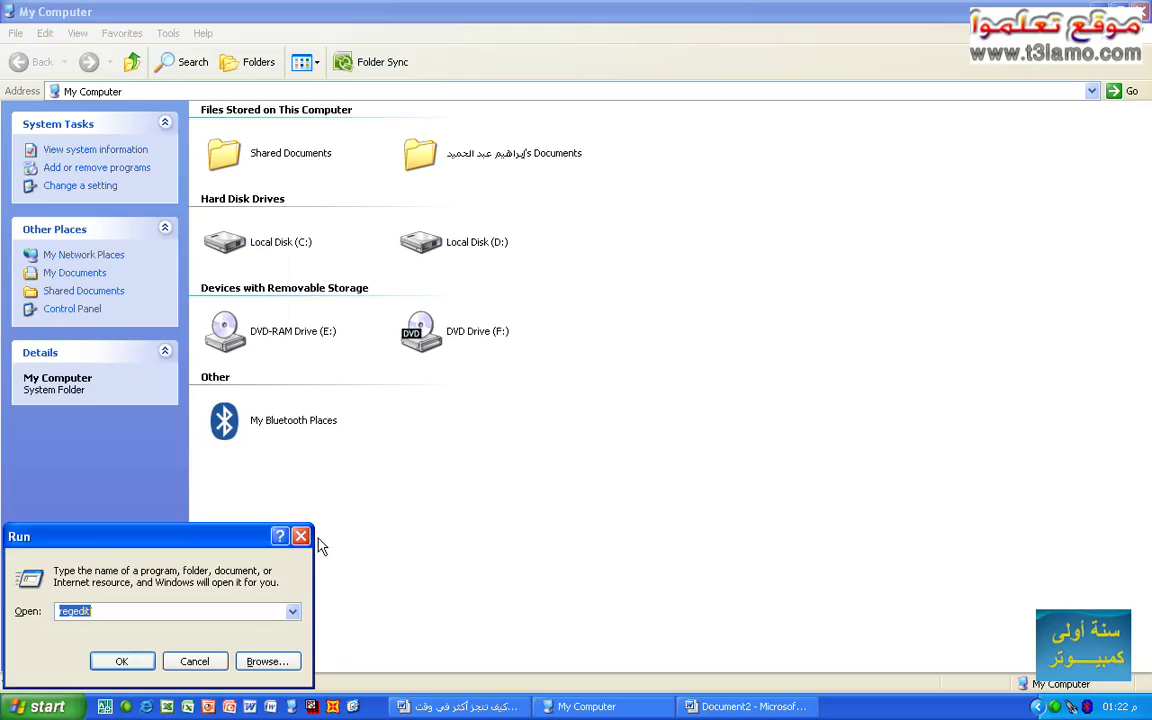
left_click(300, 537)
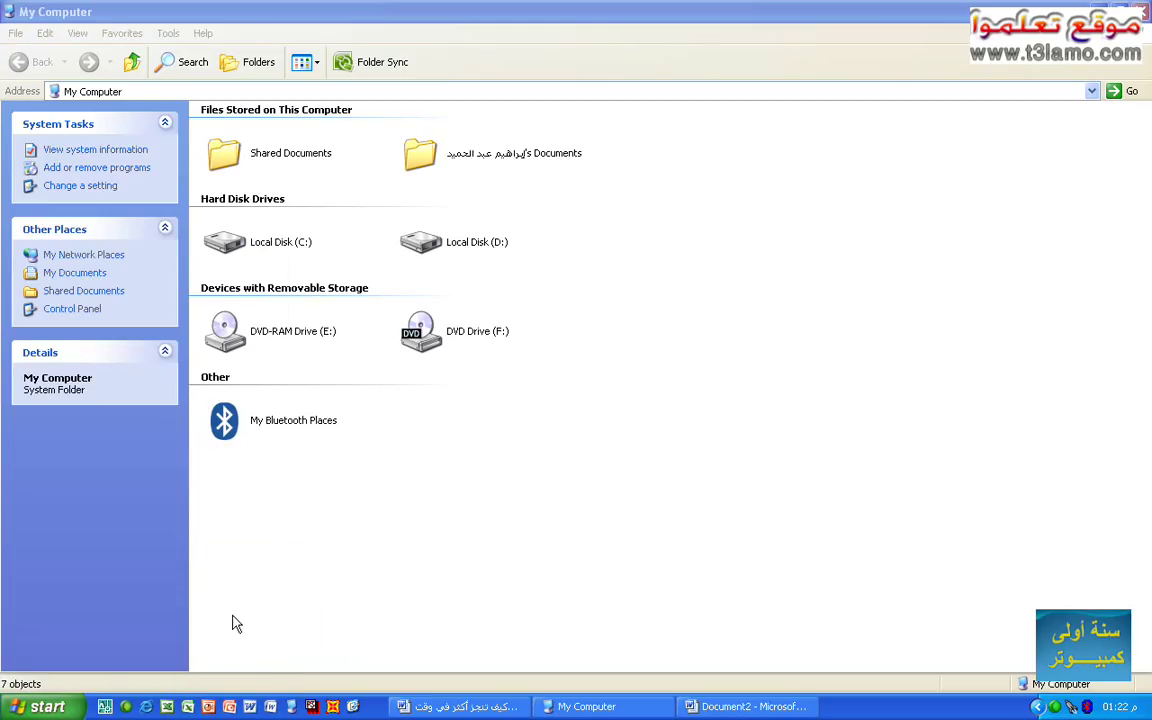
key("super+r")
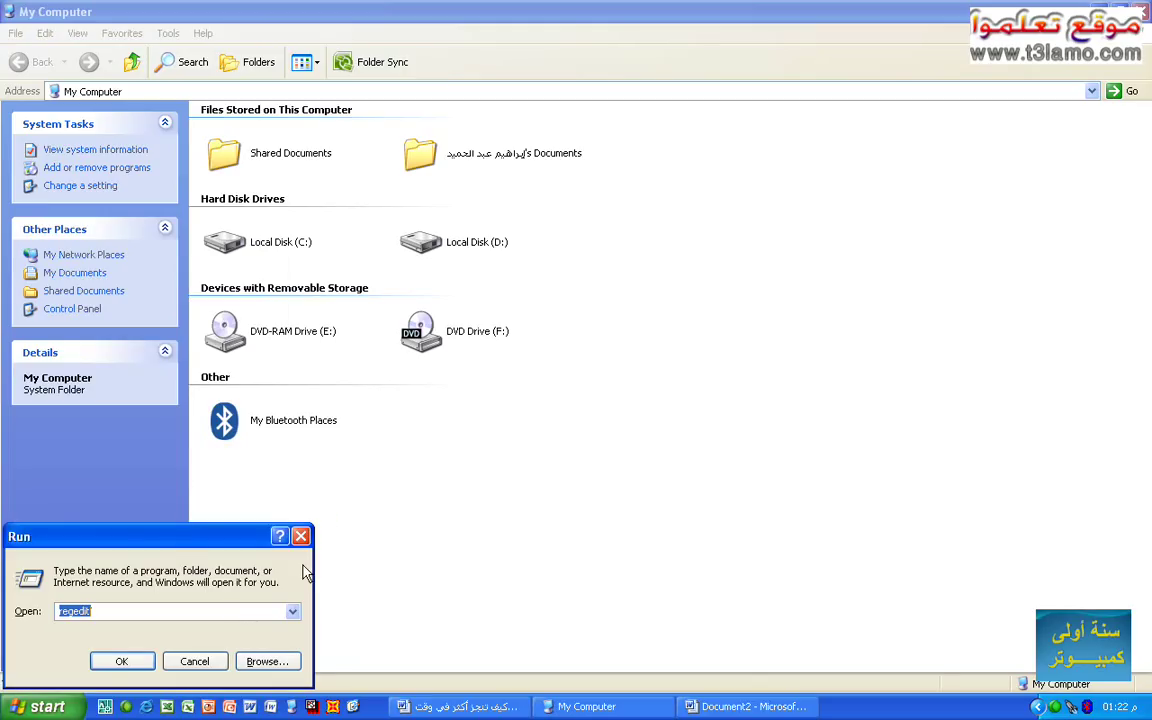
key("Escape")
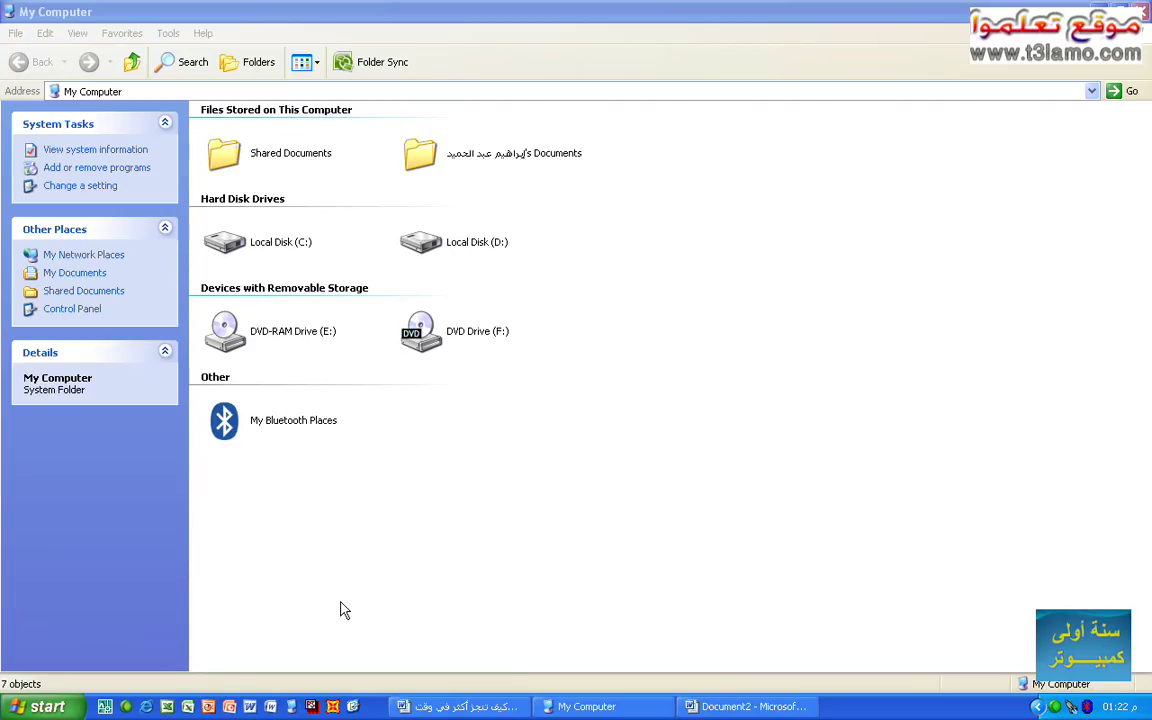
Step: Open and dismiss the Start menu, reopen it to highlight RealPlayer, close it, and minimise My Computer to return to Document2
left_click(15, 709)
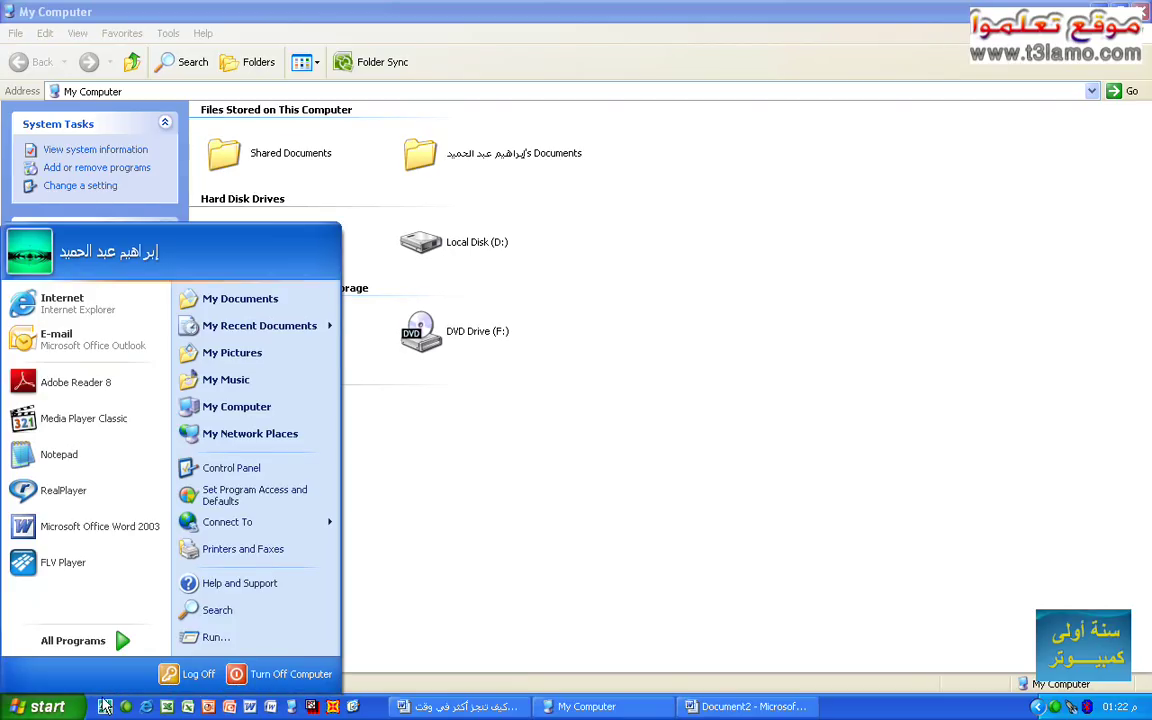
key("Escape")
left_click(105, 706)
key("super")
key("Escape")
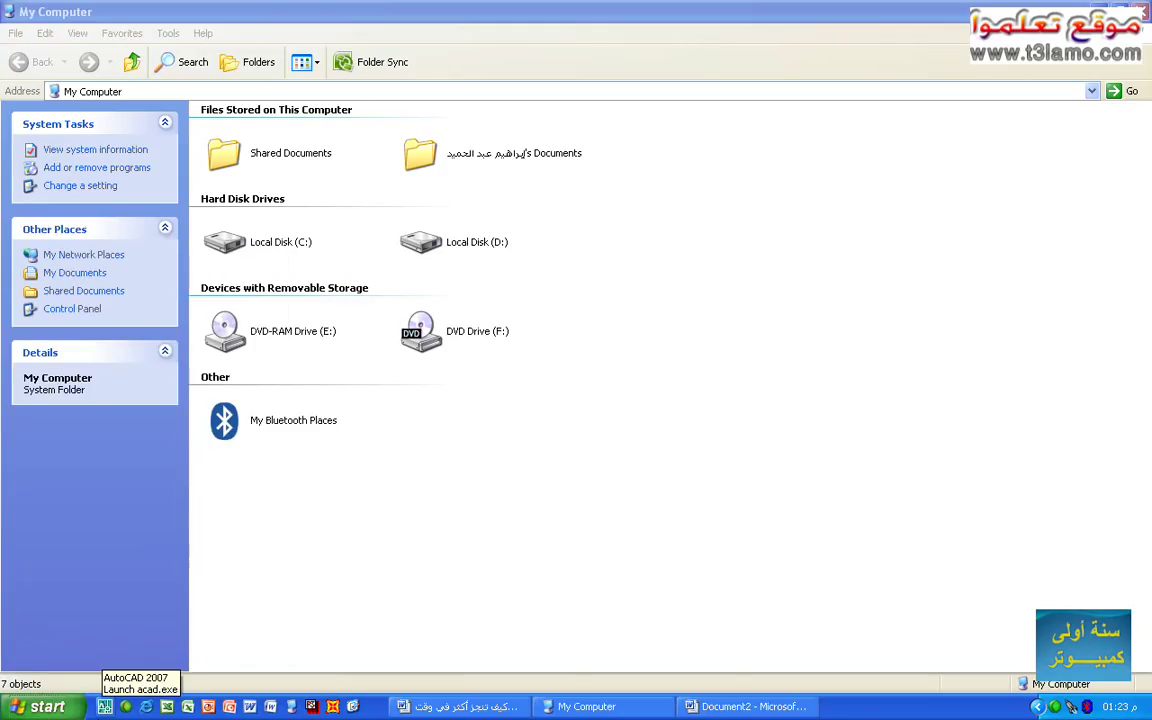
key("super")
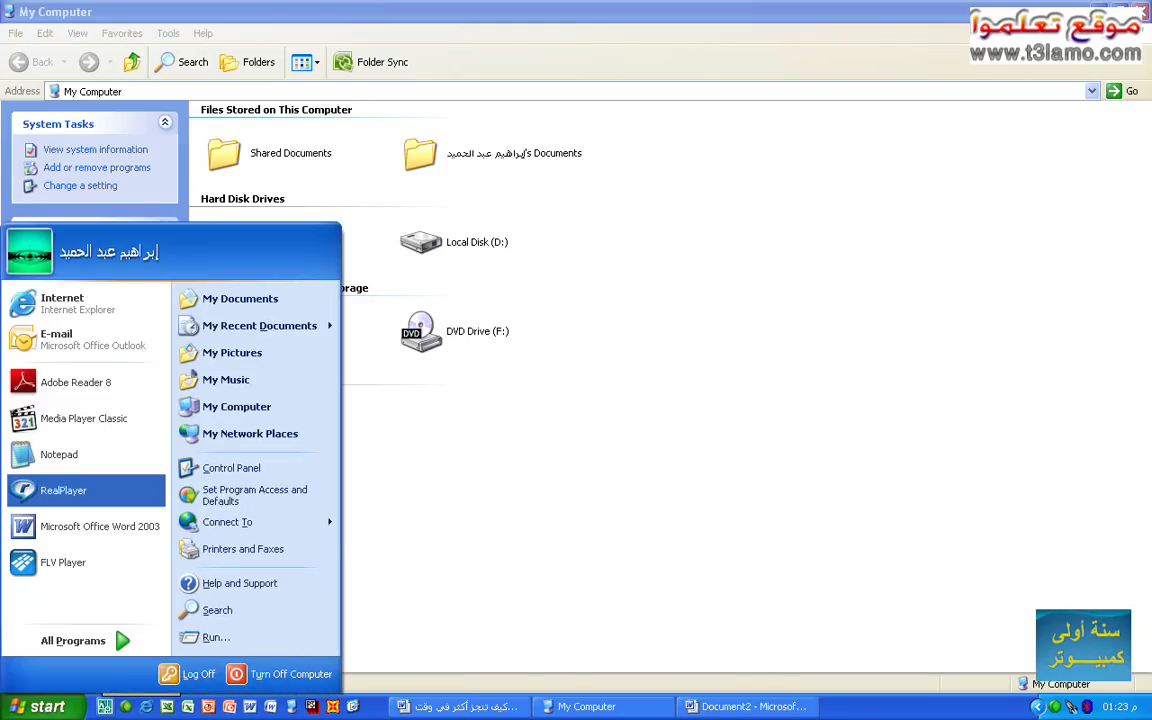
key("r")
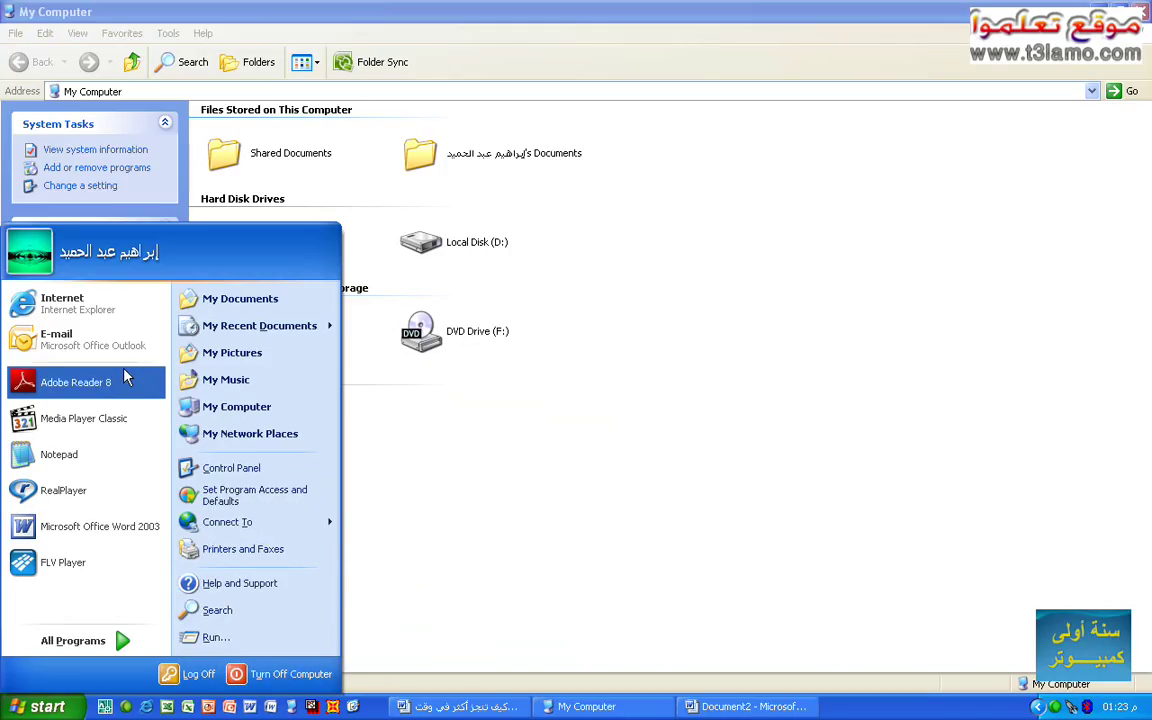
left_click(576, 519)
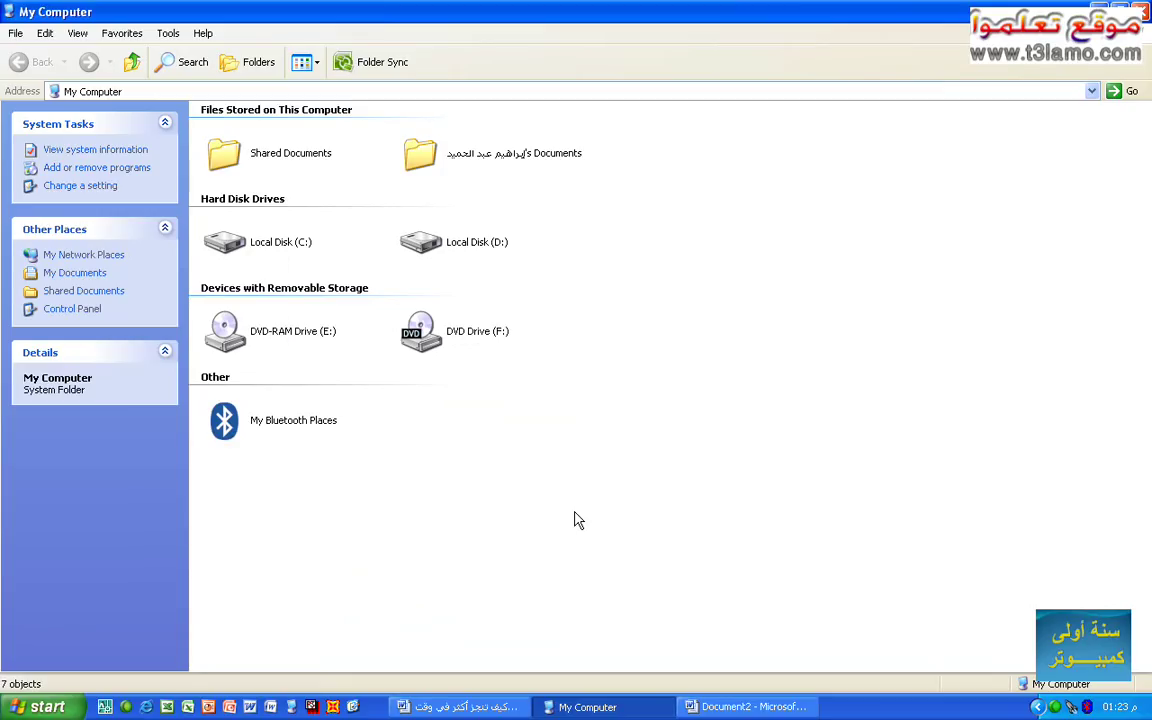
left_click(1098, 11)
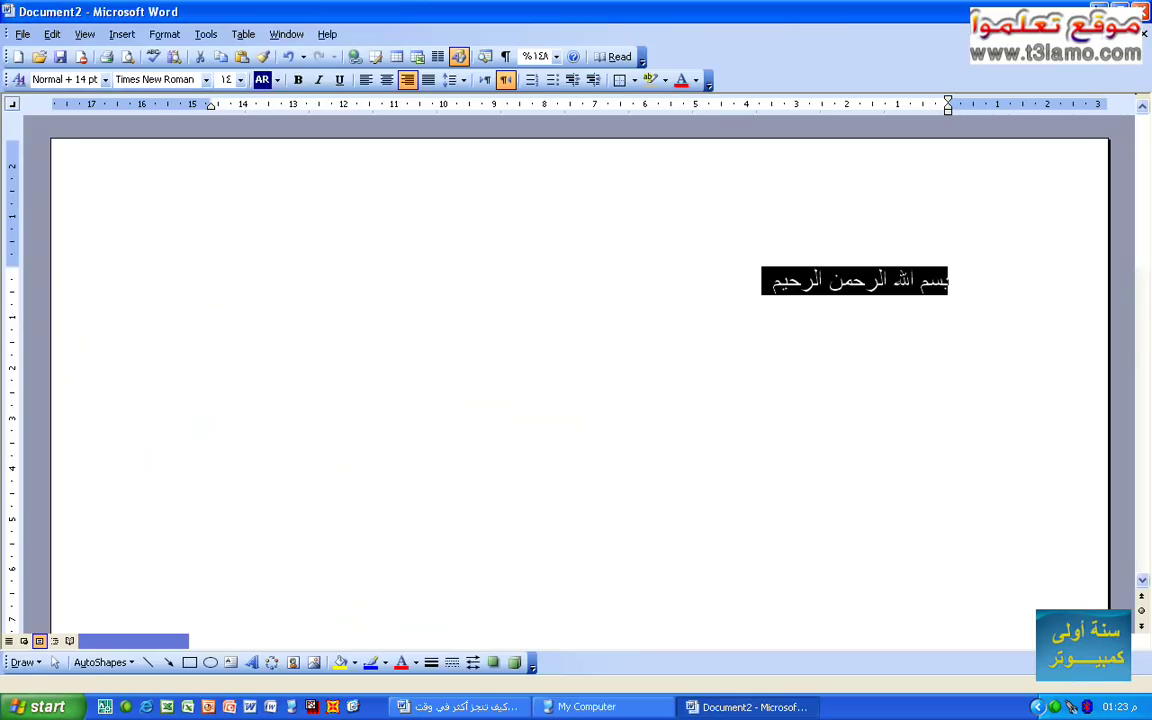
Step: Minimise both Word documents to reach the desktop, and open and dismiss the Start menu repeatedly there
left_click(758, 706)
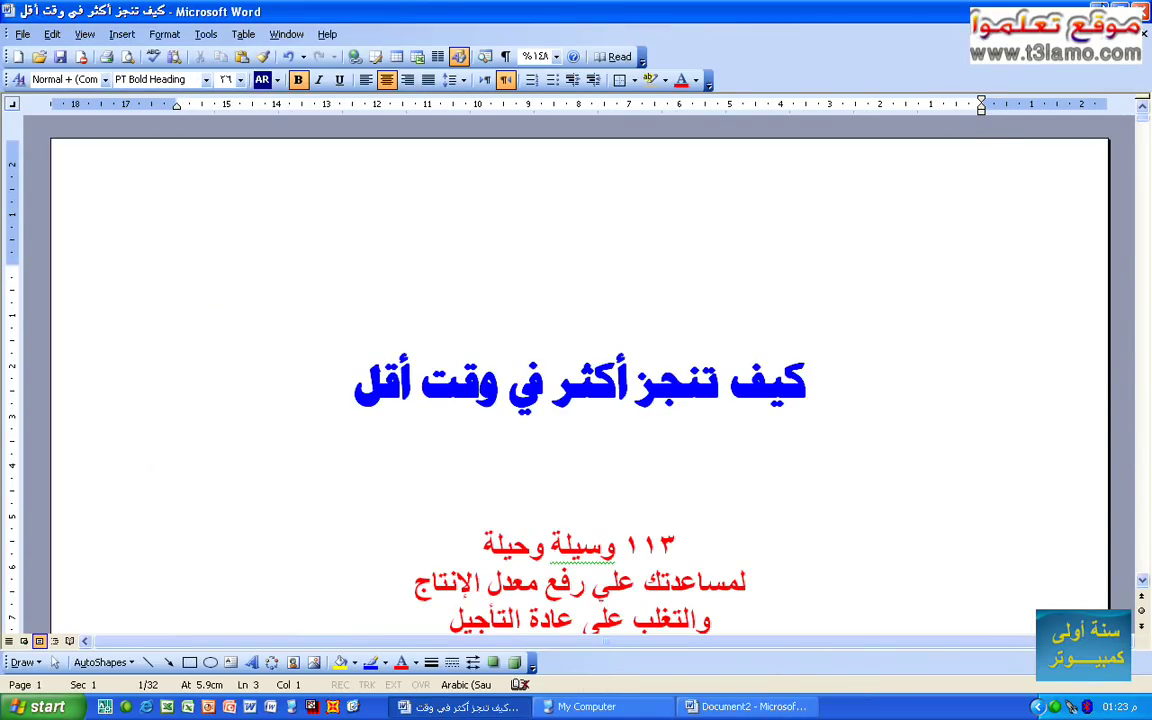
left_click(1103, 11)
left_click(40, 706)
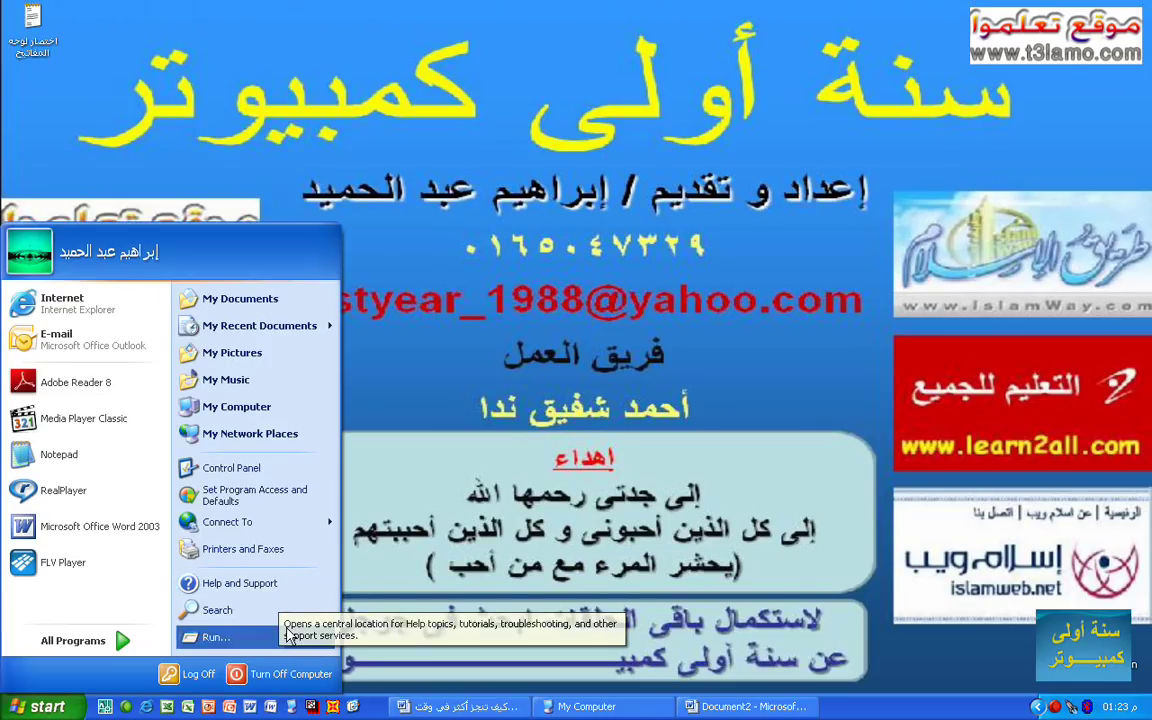
key("alt+space")
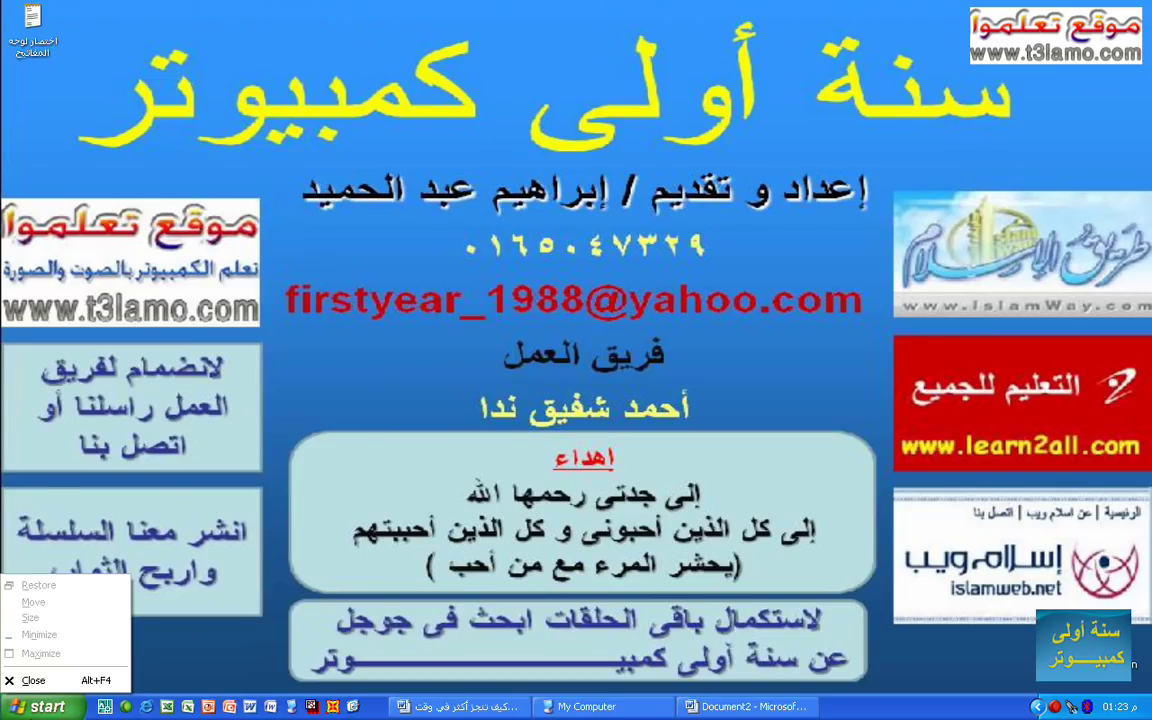
key("super")
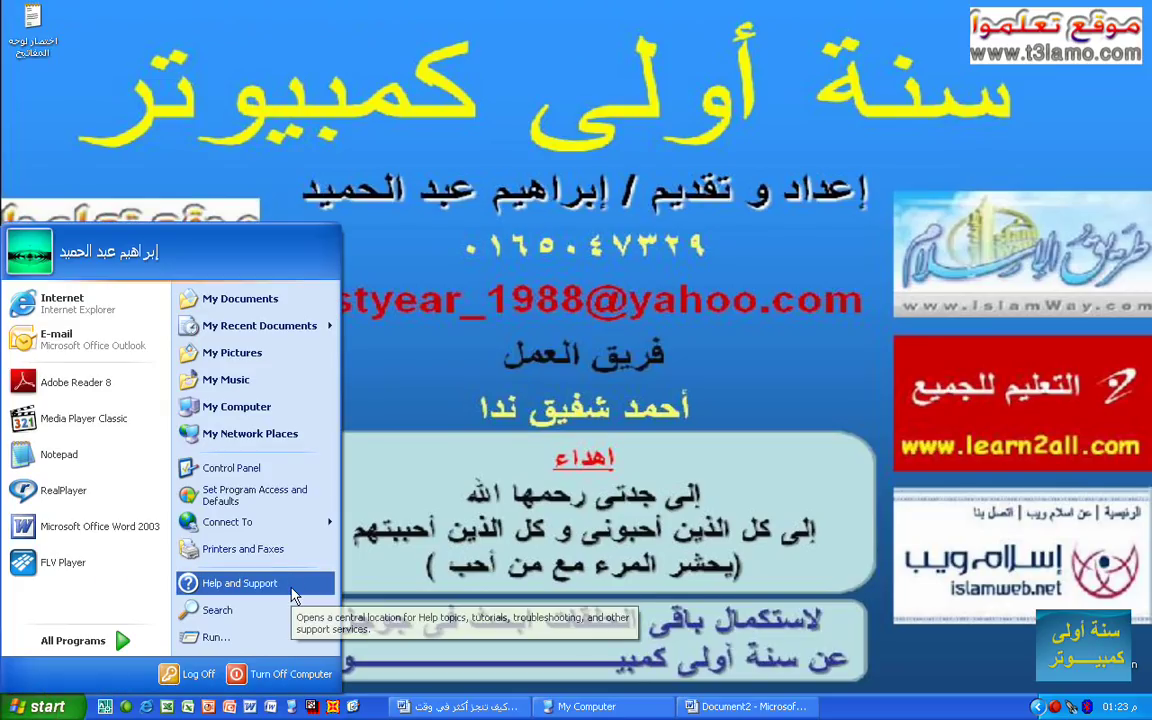
left_click(473, 500)
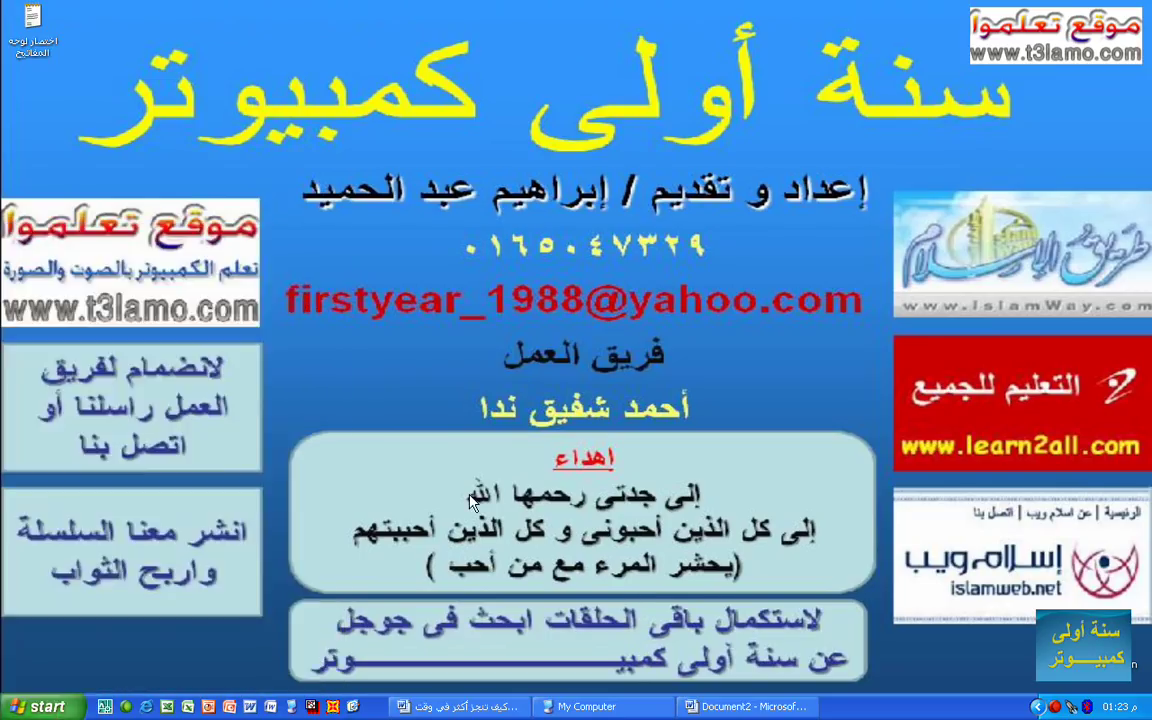
key("super")
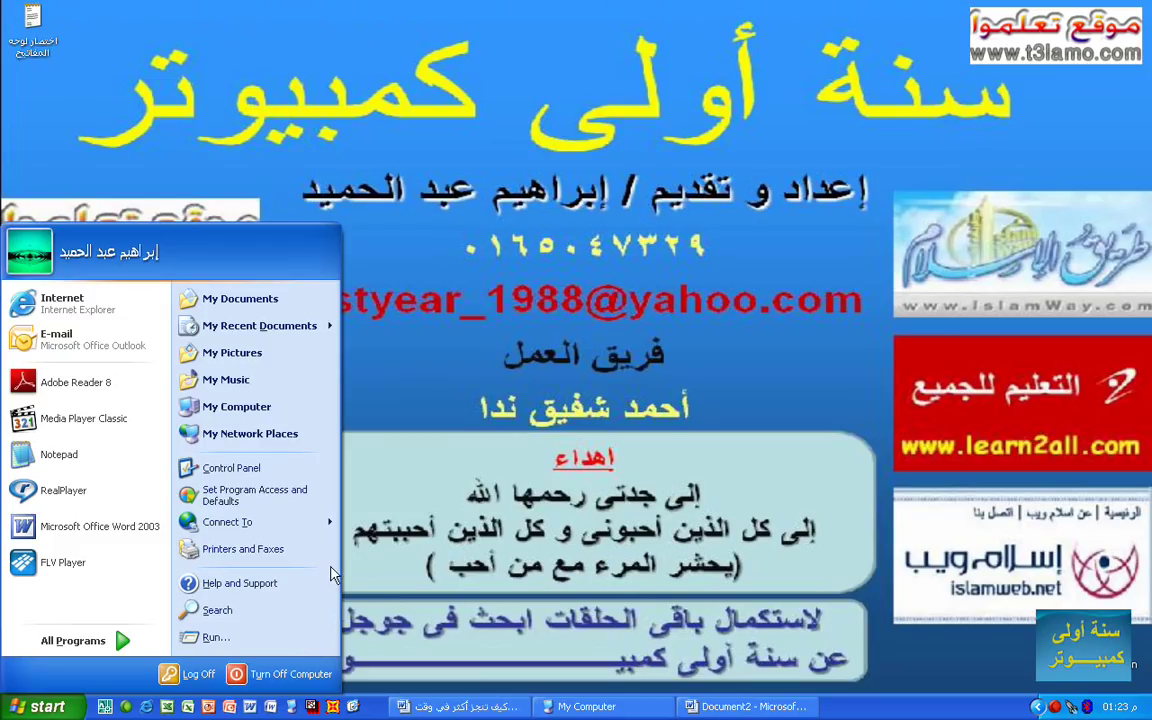
key("Escape")
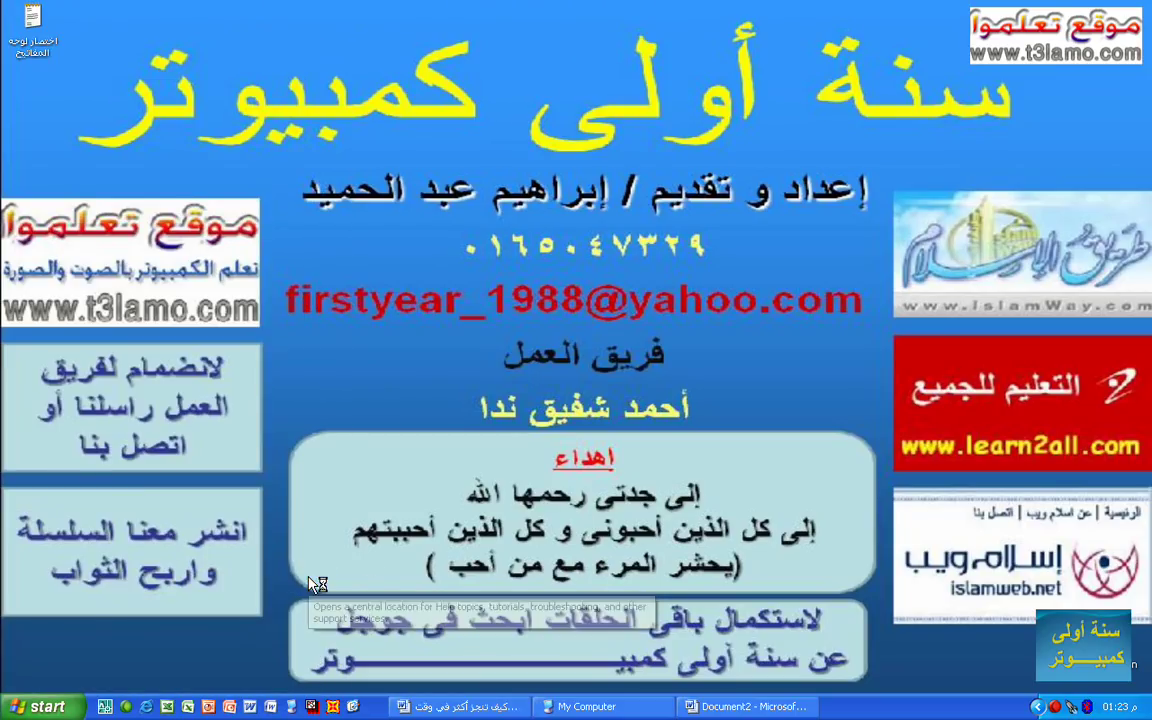
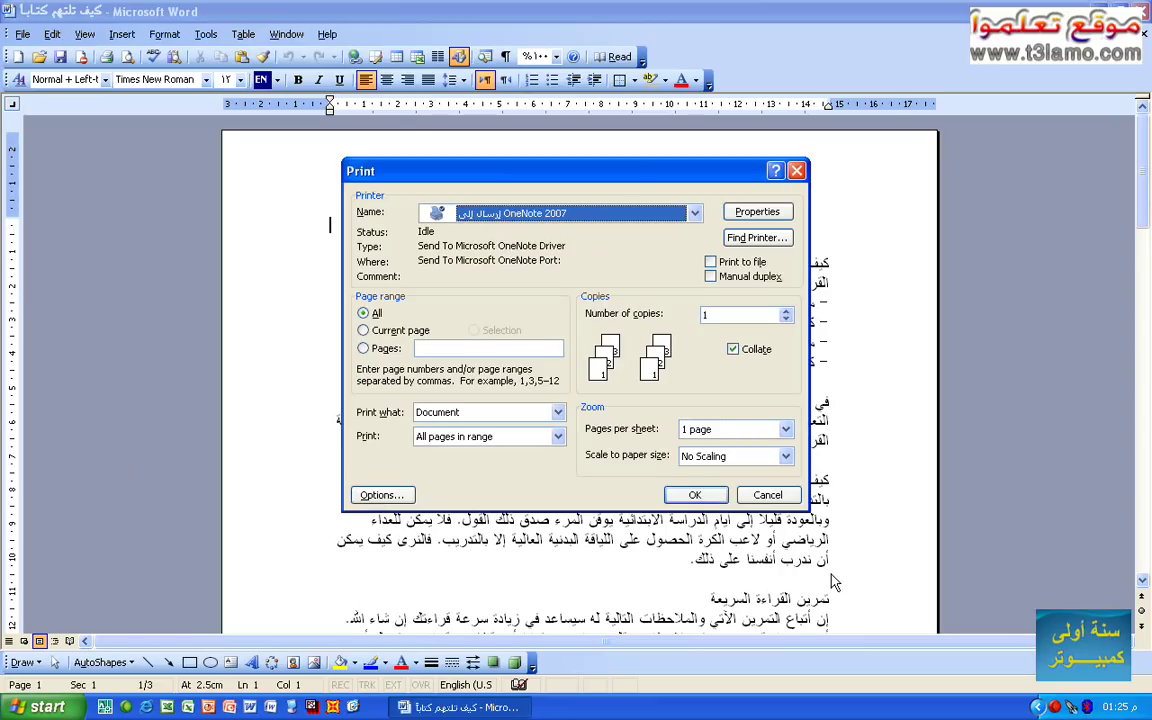
Step: Cancel the Print dialog and launch Paint from the Accessories program group
left_click(786, 494)
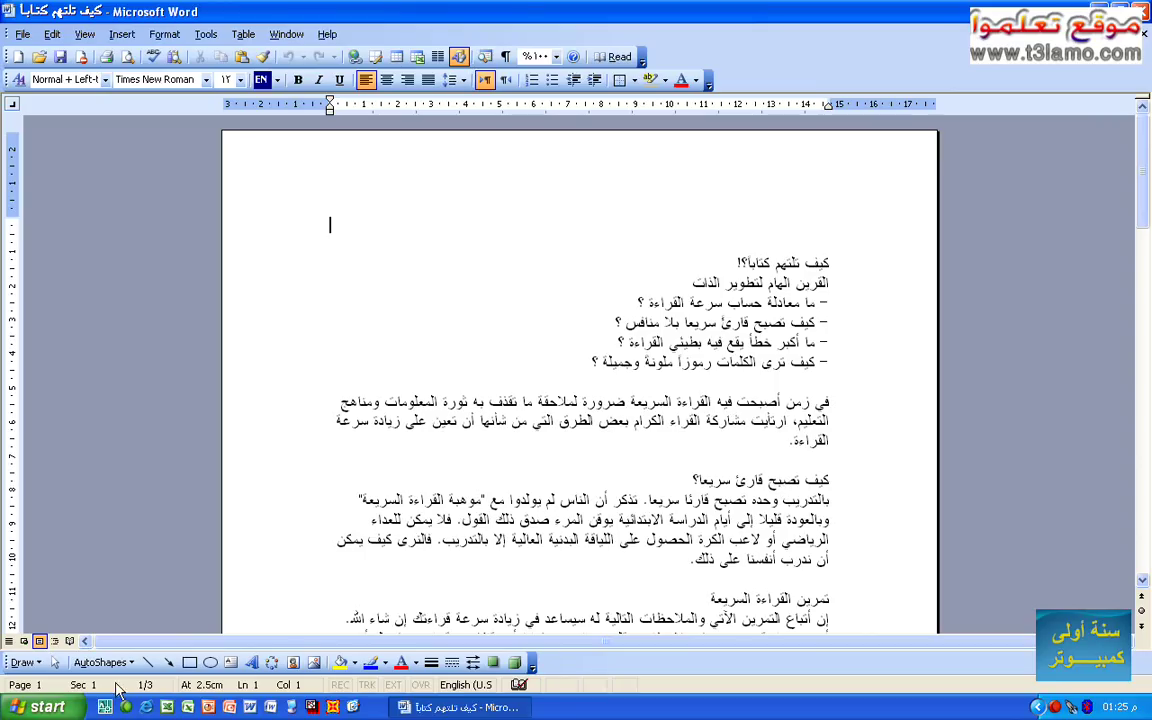
left_click(47, 707)
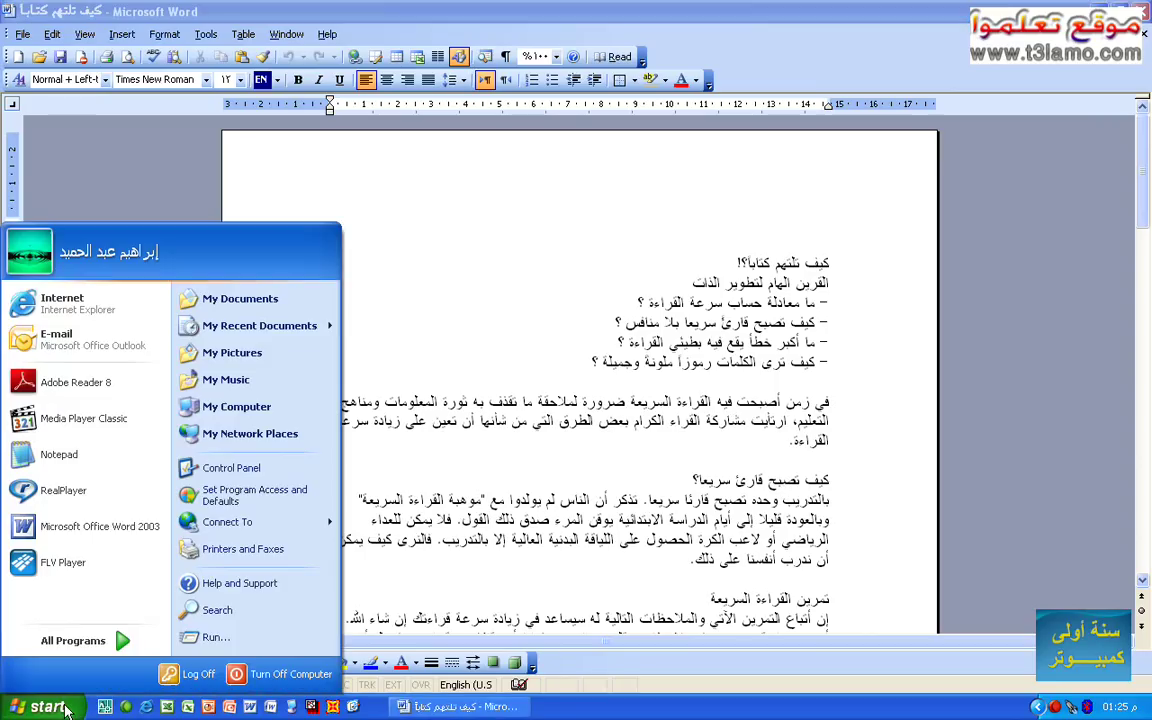
left_click(76, 640)
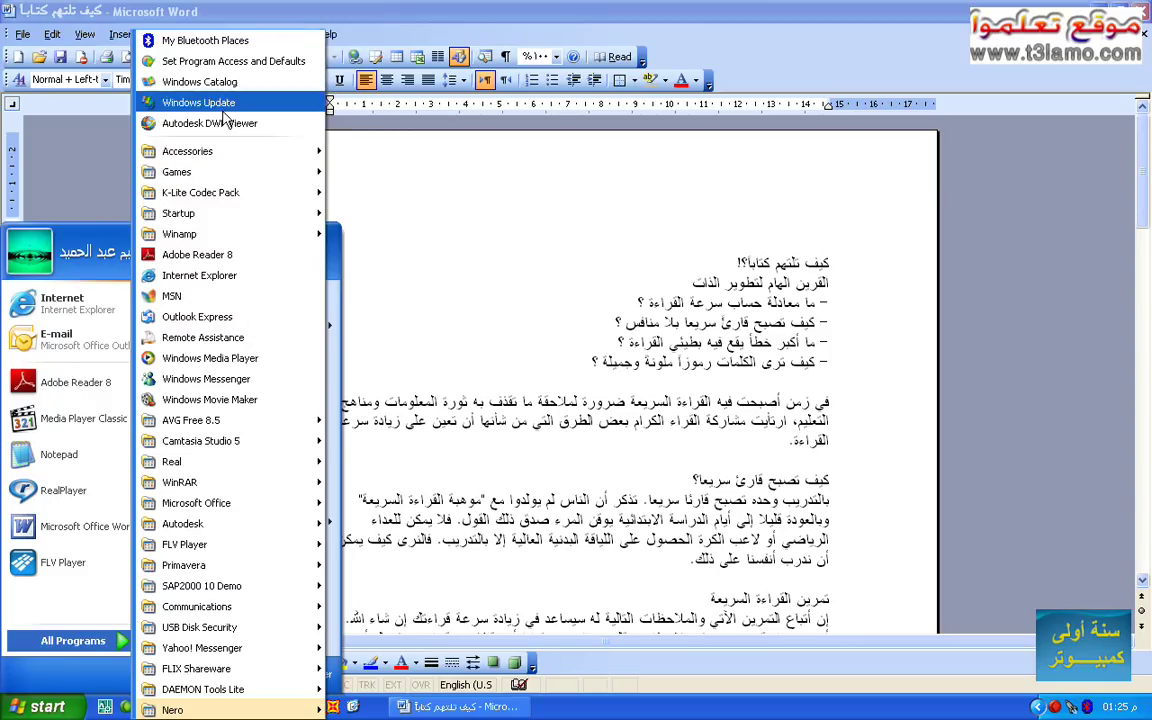
mouse_move(231, 149)
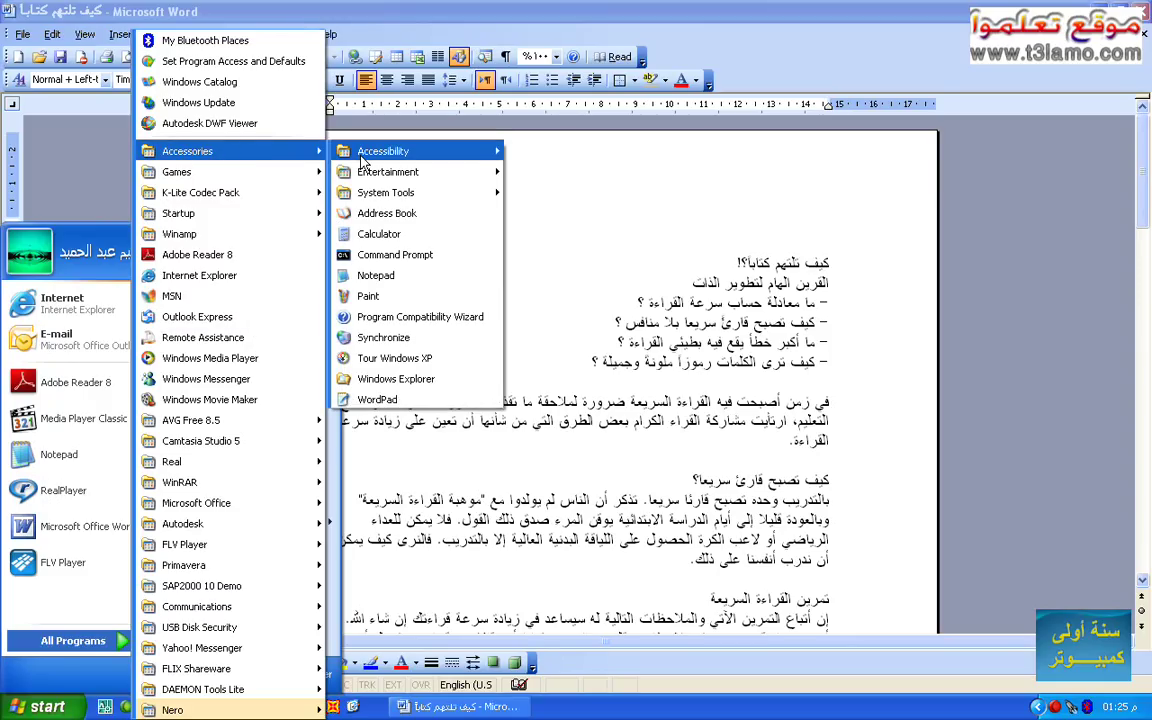
left_click(404, 298)
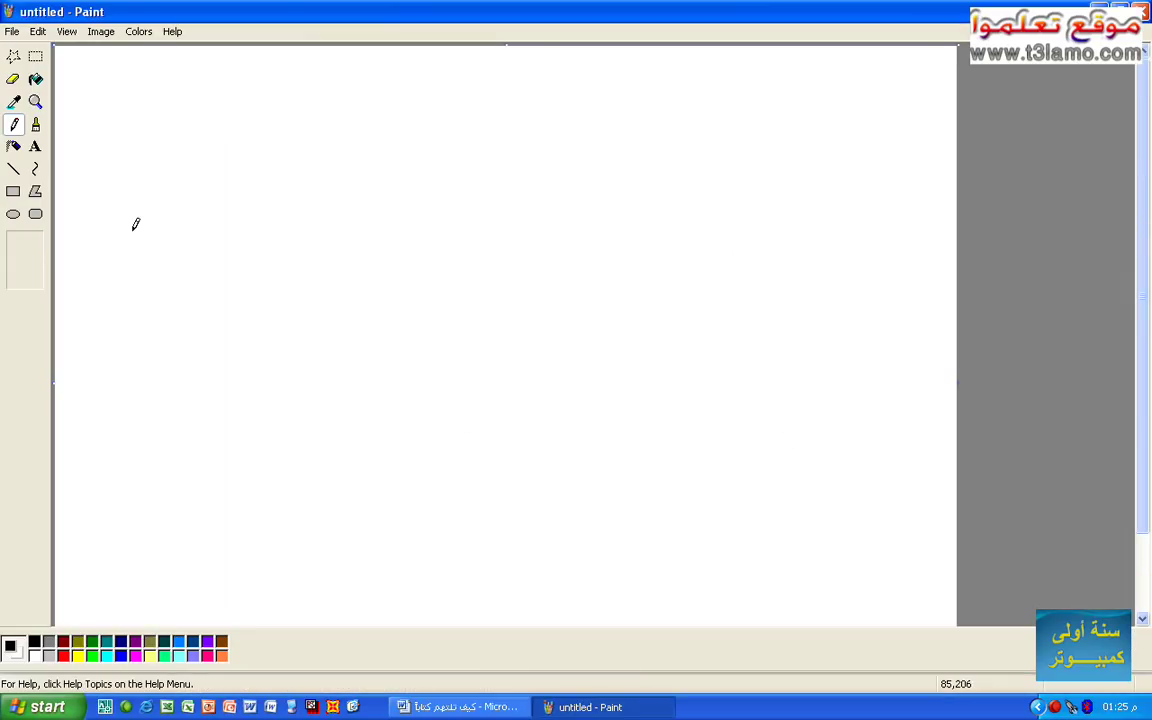
Step: Paint the numbers 11 and 12 side by side with the Brush, and link them with two opposite arrows
left_click(36, 124)
left_click_drag(694, 229, 705, 310)
left_click_drag(653, 252, 670, 320)
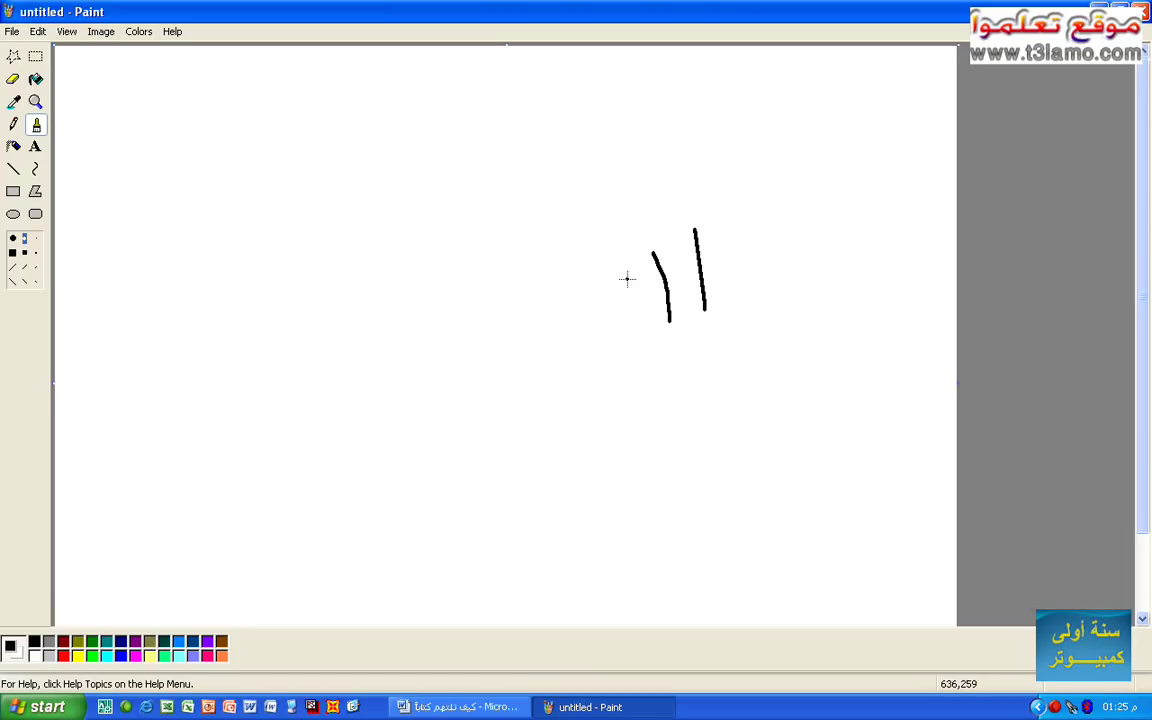
left_click_drag(260, 262, 290, 335)
mouse_move(285, 260)
left_mouse_down()
mouse_move(322, 257)
mouse_move(357, 315)
left_mouse_up()
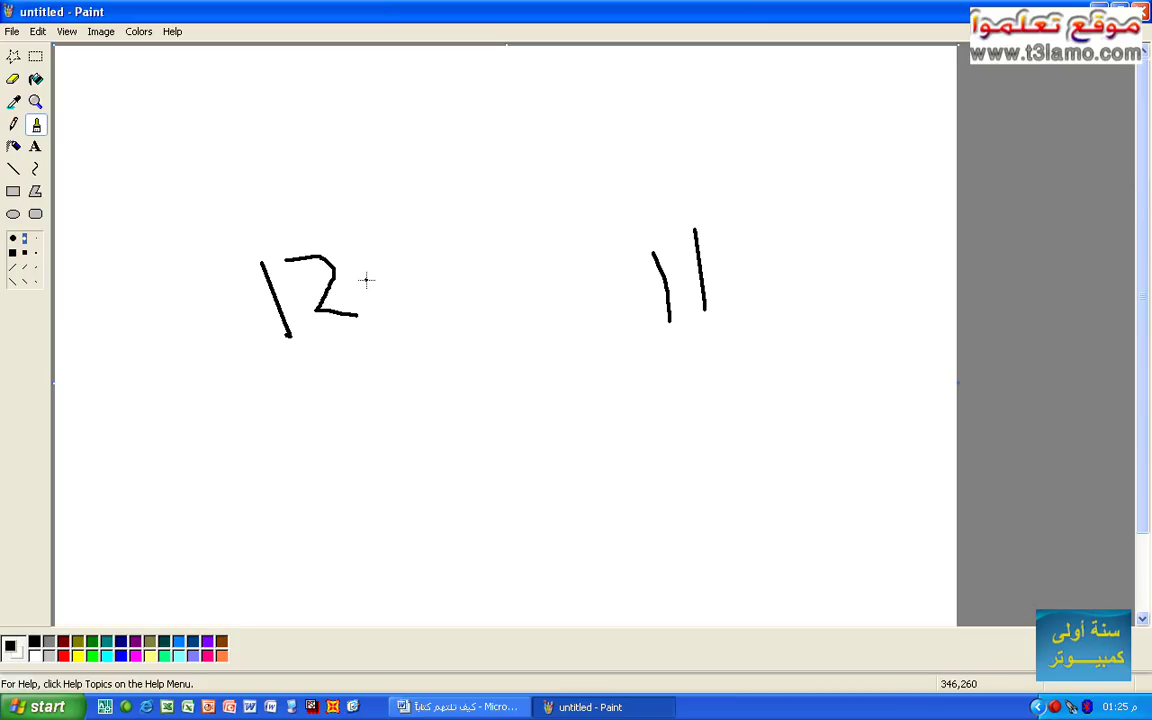
mouse_move(371, 290)
left_mouse_down()
mouse_move(627, 277)
mouse_move(586, 260)
left_mouse_up()
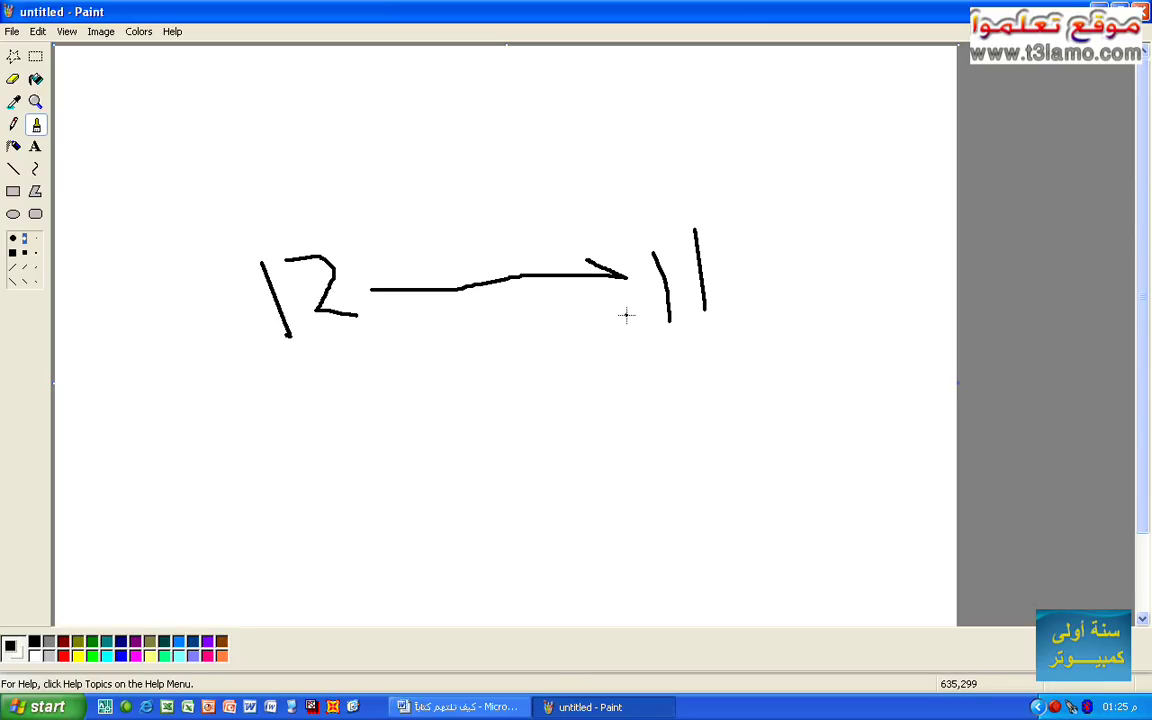
mouse_move(638, 312)
left_mouse_down()
mouse_move(342, 322)
mouse_move(370, 335)
left_mouse_up()
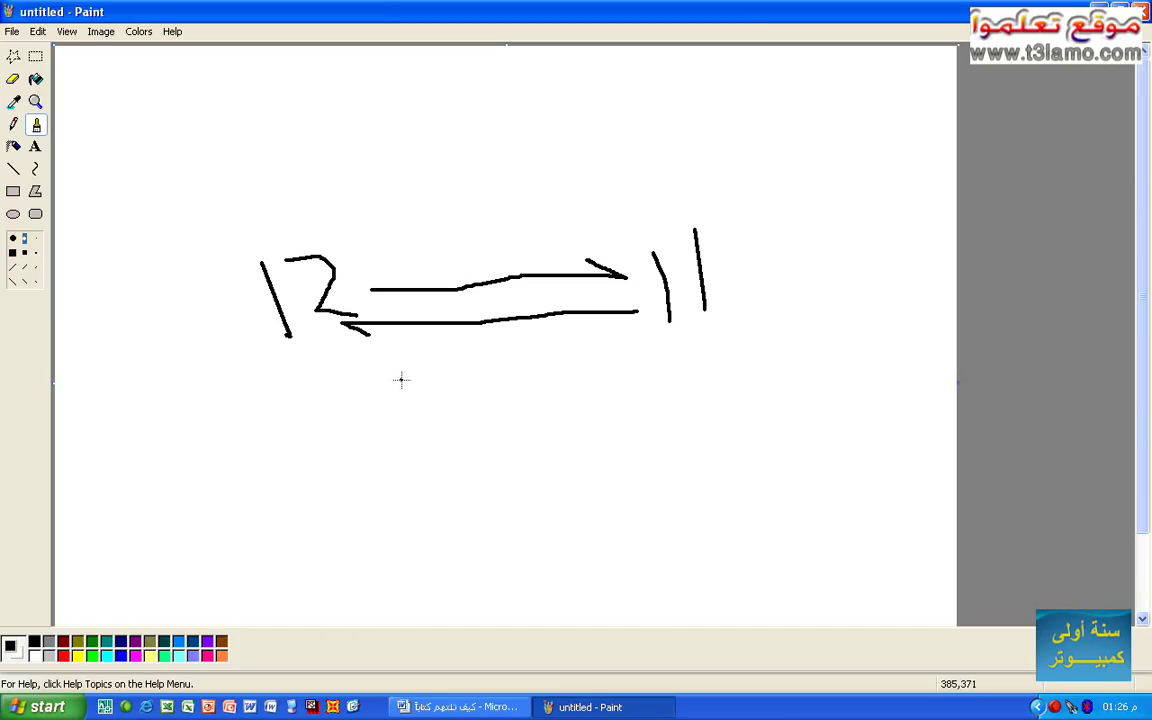
Step: Switch to Word, create a new blank document and enter 11
left_click(468, 706)
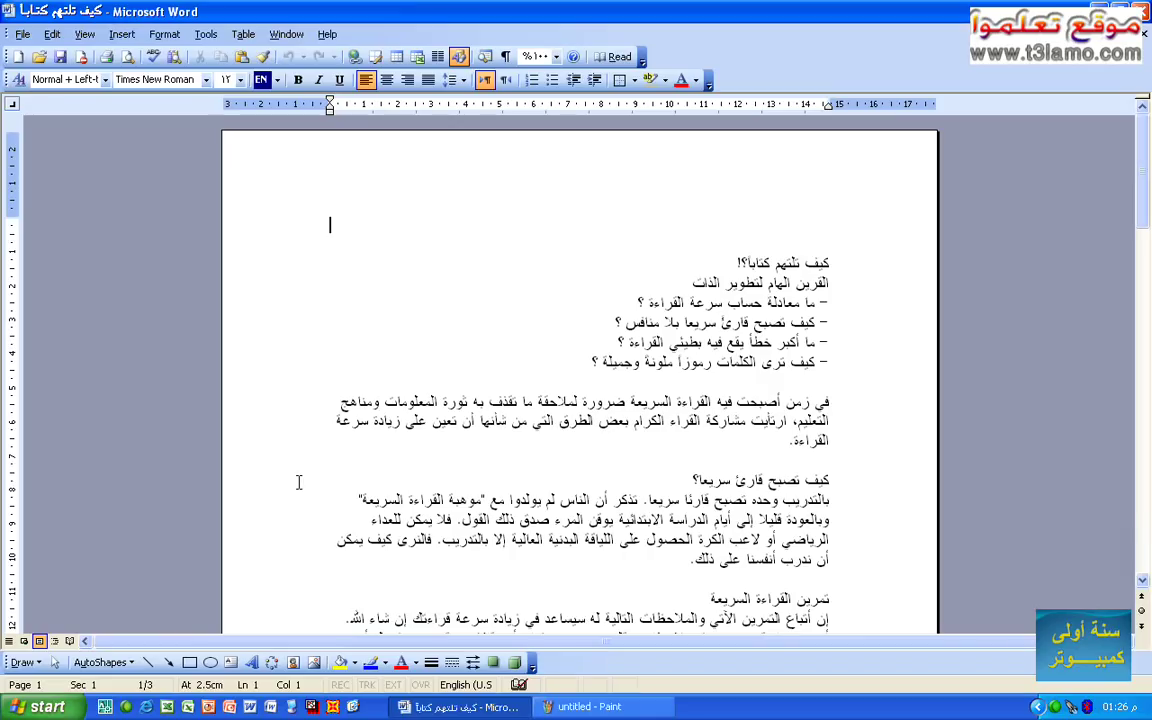
left_click(18, 57)
type("11")
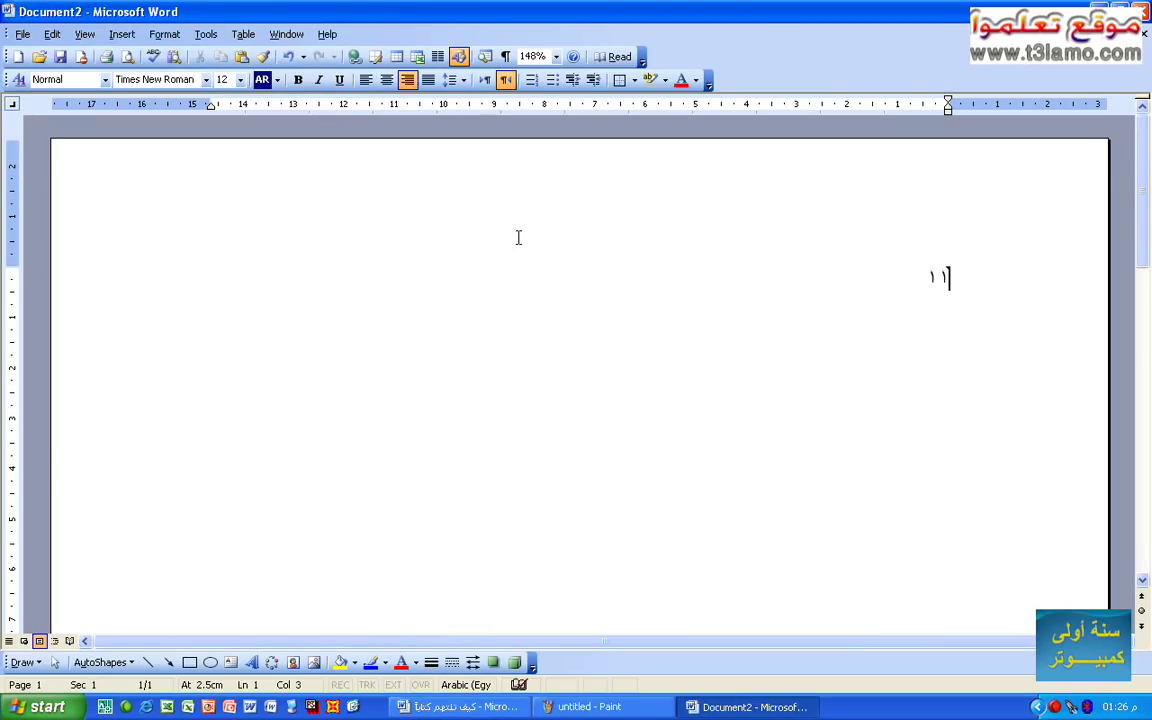
Step: Replace the 11 with 12, undo the replacement, and put 12 back in its place
key("shift+Home")
type("12")
key("ctrl+z")
key("ctrl+z")
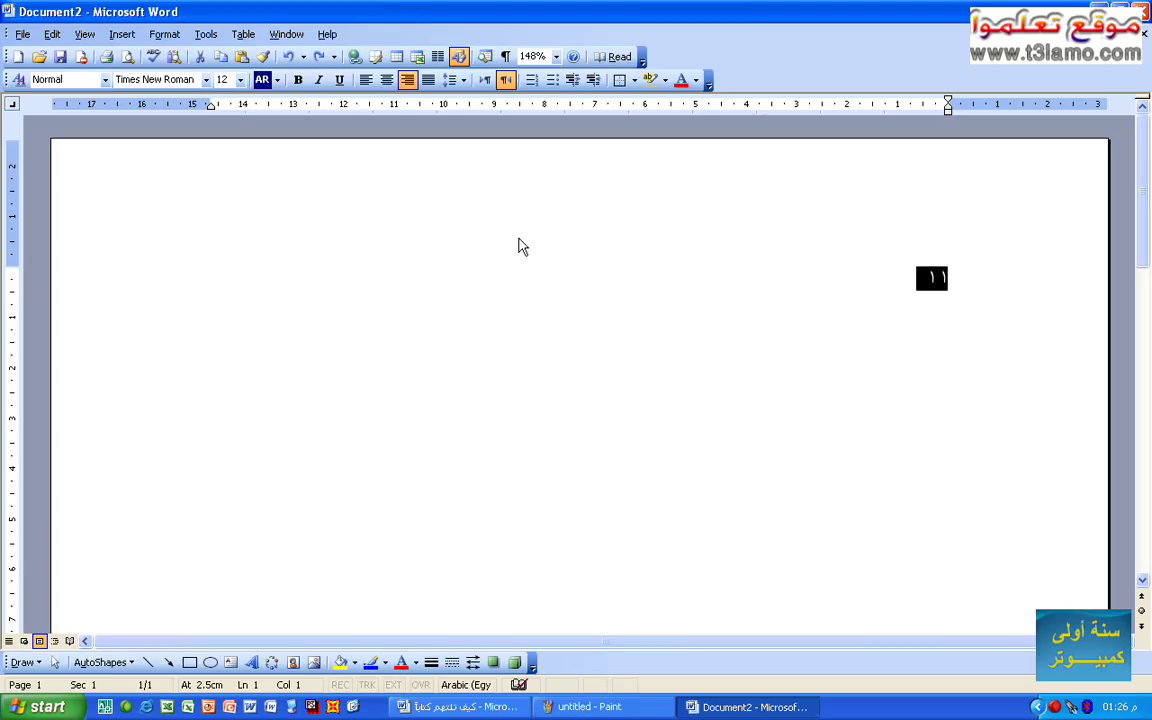
type("١٢")
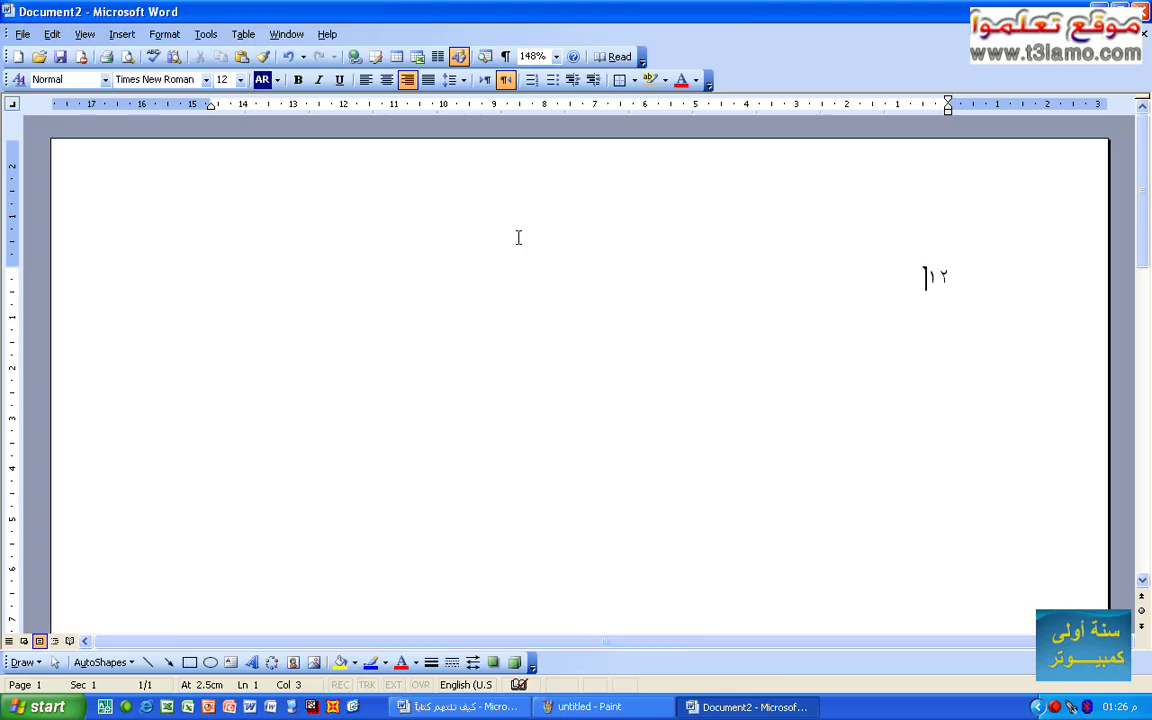
Step: Enter Arabic filler text after the 12, remove it, and enter يسشالالسيالبتالس in its place
type("نمتيلتتشسيقبنتانتبشيسا")
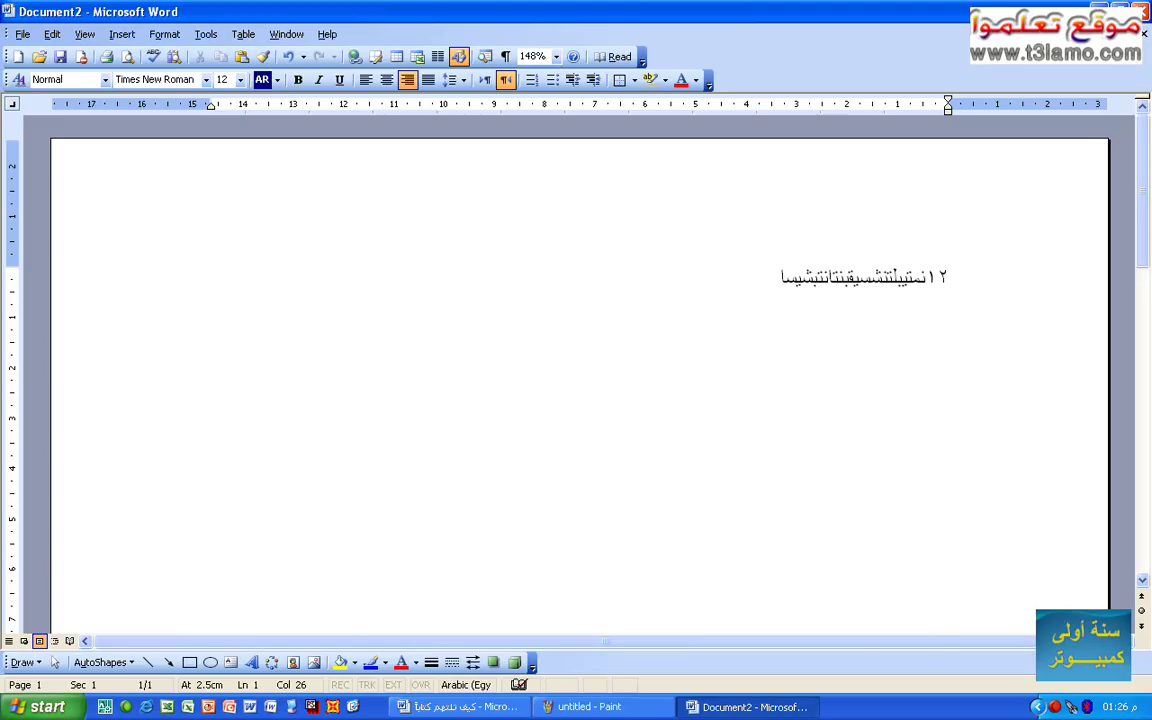
key("ctrl+BackSpace")
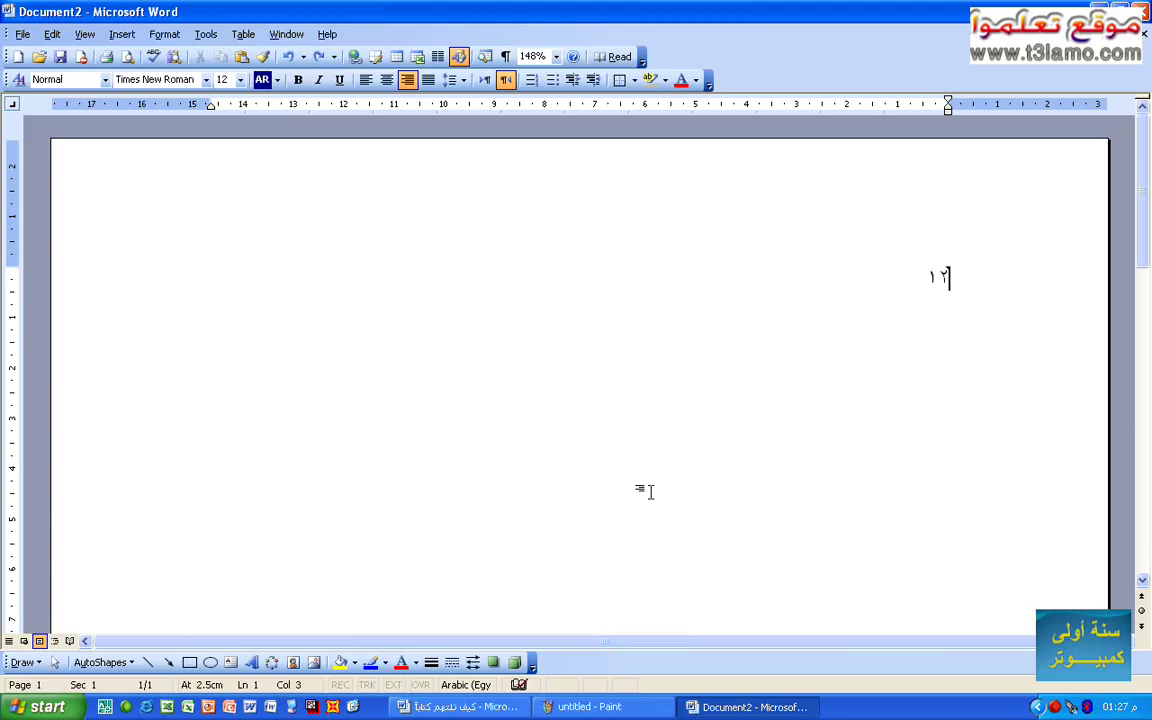
type("يسشالالسيالبتالس")
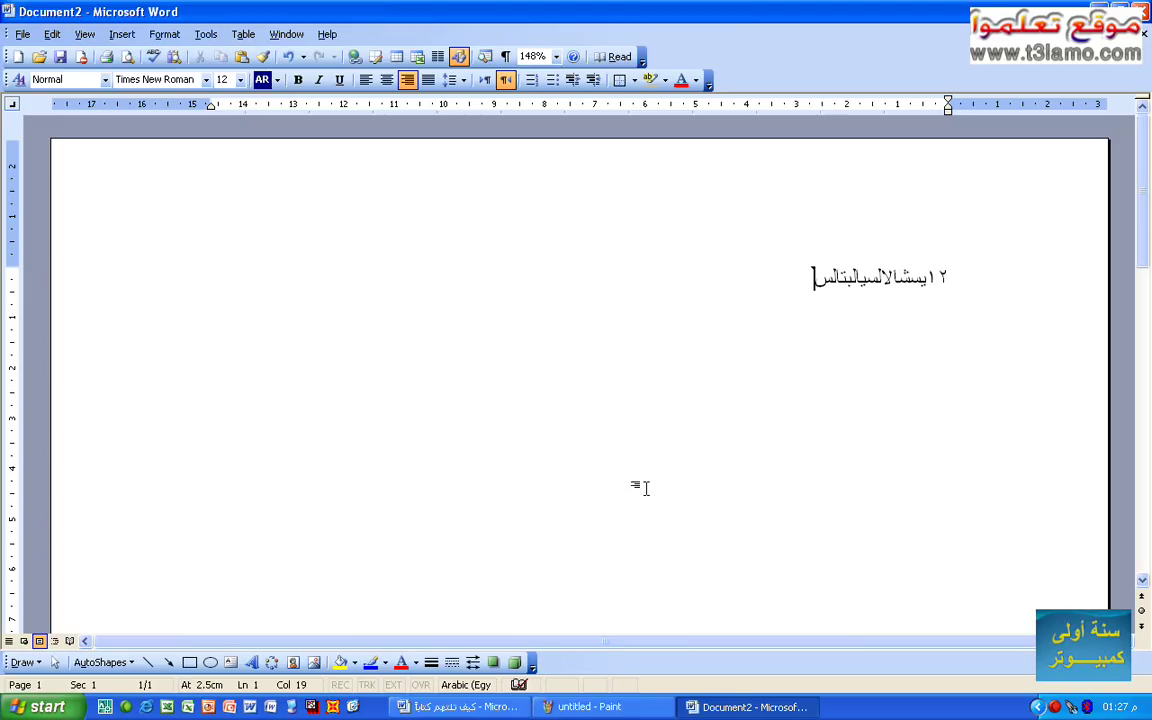
Step: Copy the filler text that follows the 12 and paste it three lines below
left_click_drag(816, 266, 1036, 283)
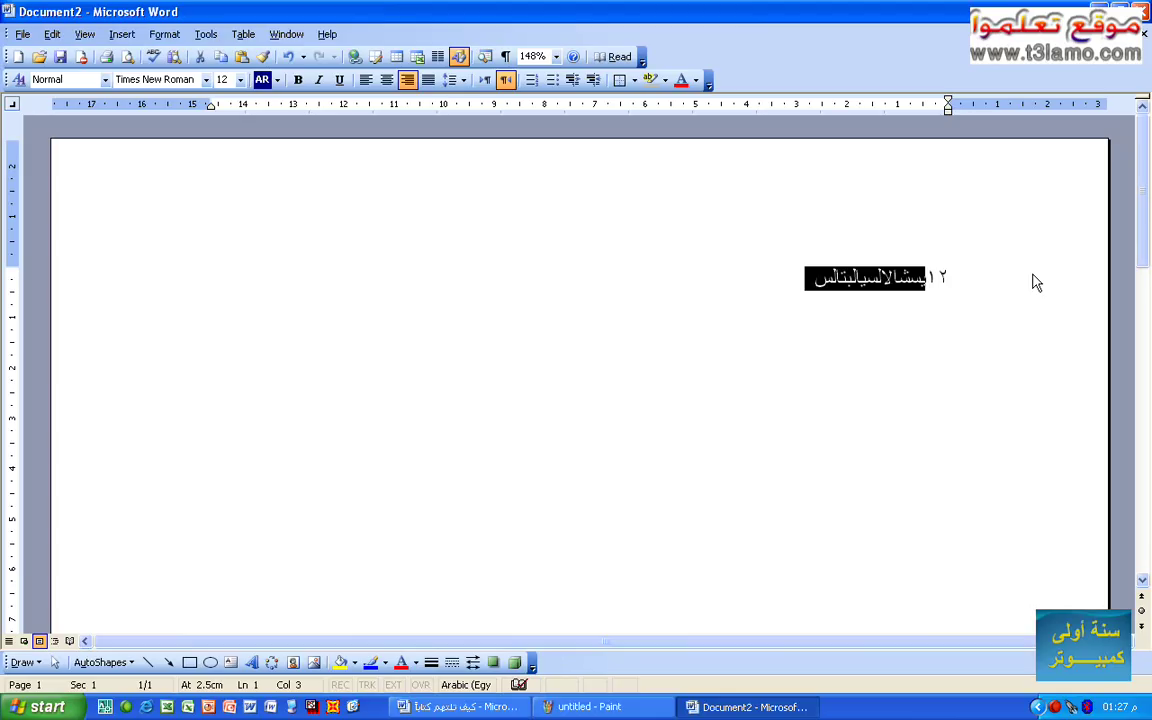
left_click(810, 283)
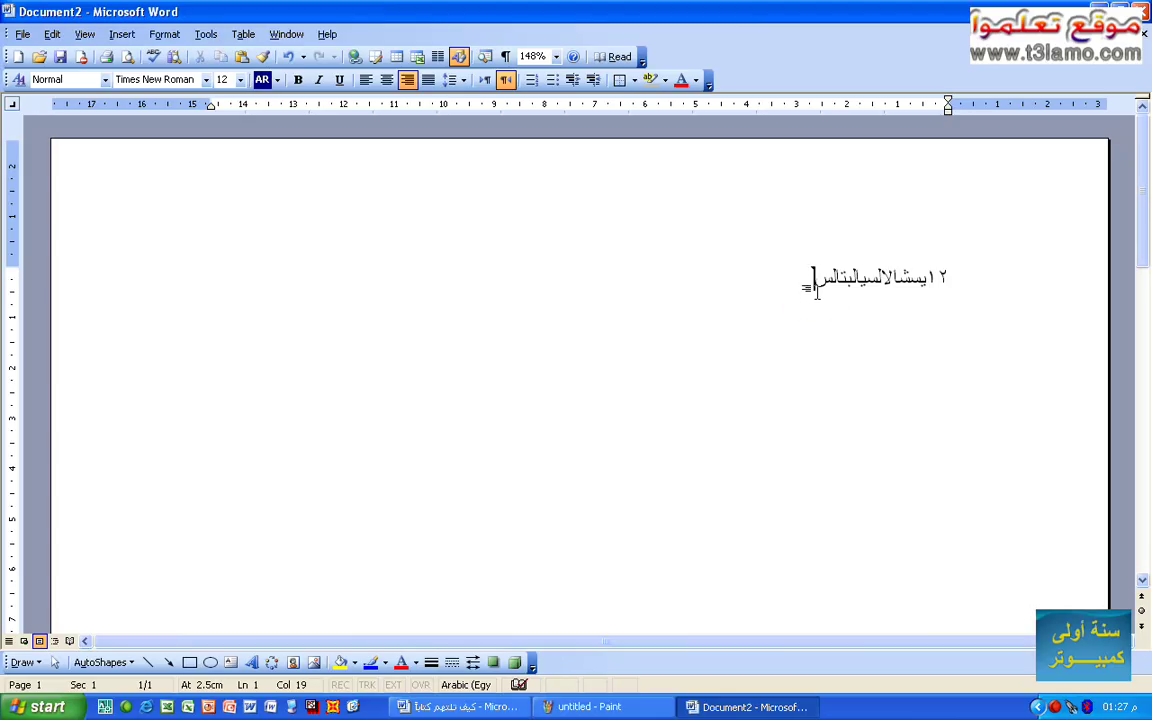
key("Return")
key("Return")
key("Return")
type("يبشالالسيالبتالس")
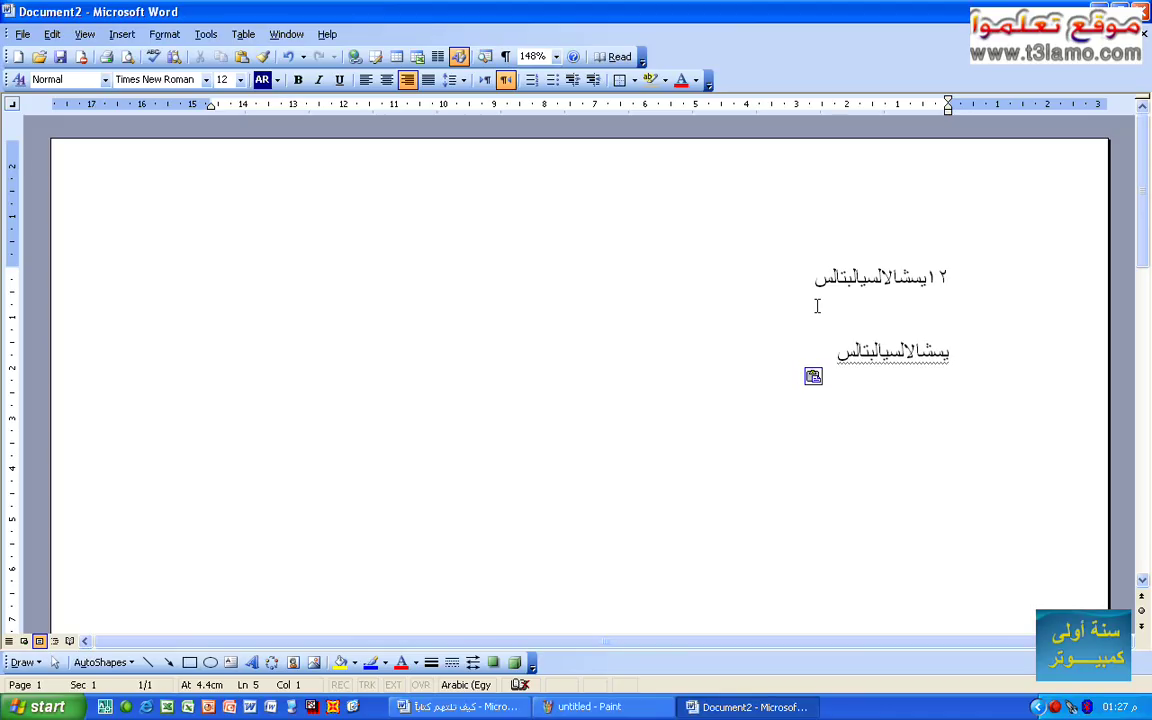
Step: Cut the whole line beginning with 12 and paste it below the remaining text, leaving two blank lines between them
triple_click(861, 278)
key("ctrl+c")
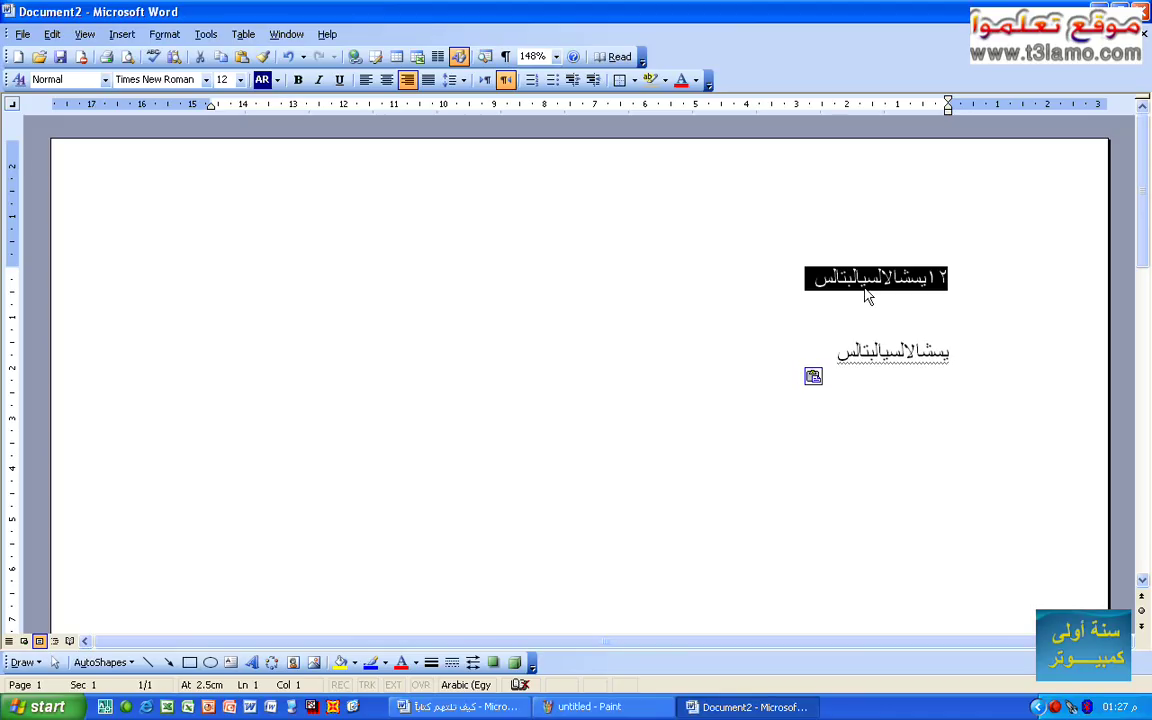
key("Delete")
left_click(831, 336)
key("Return")
key("Return")
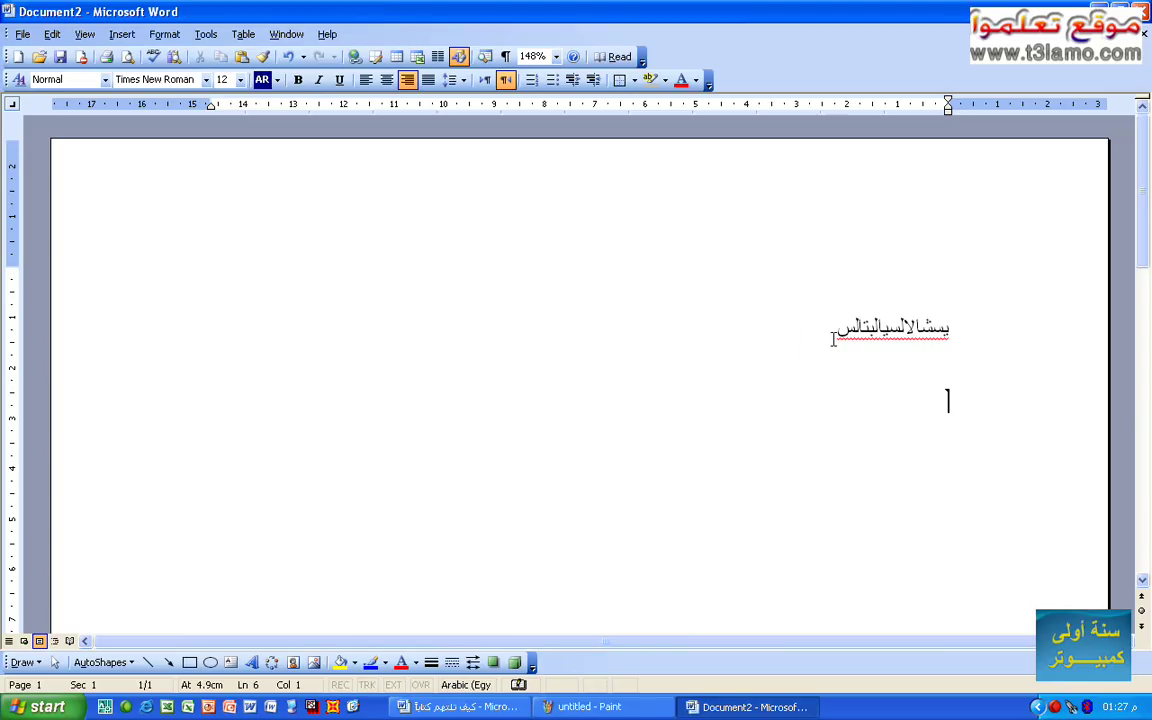
key("ctrl+v")
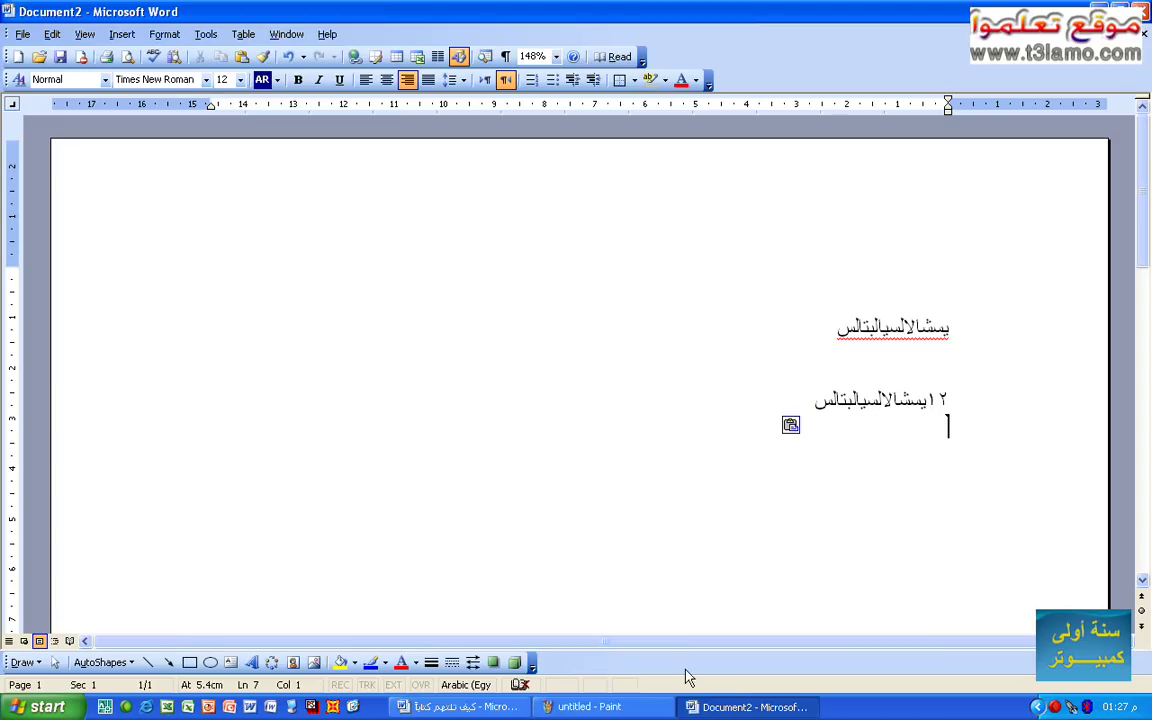
Step: Open Local Disk (D:) in My Computer and cut the PDF file ثقوب فى الضمير
left_click(271, 705)
double_click(663, 92)
left_click(445, 250)
double_click(445, 250)
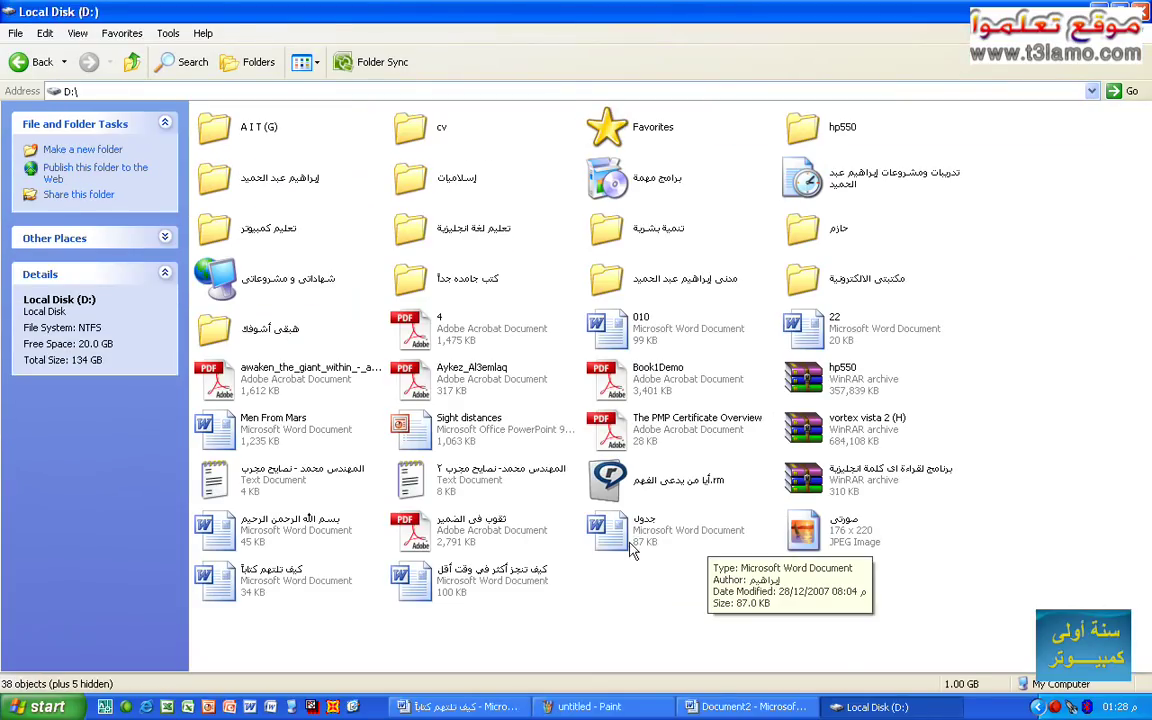
left_click(480, 530)
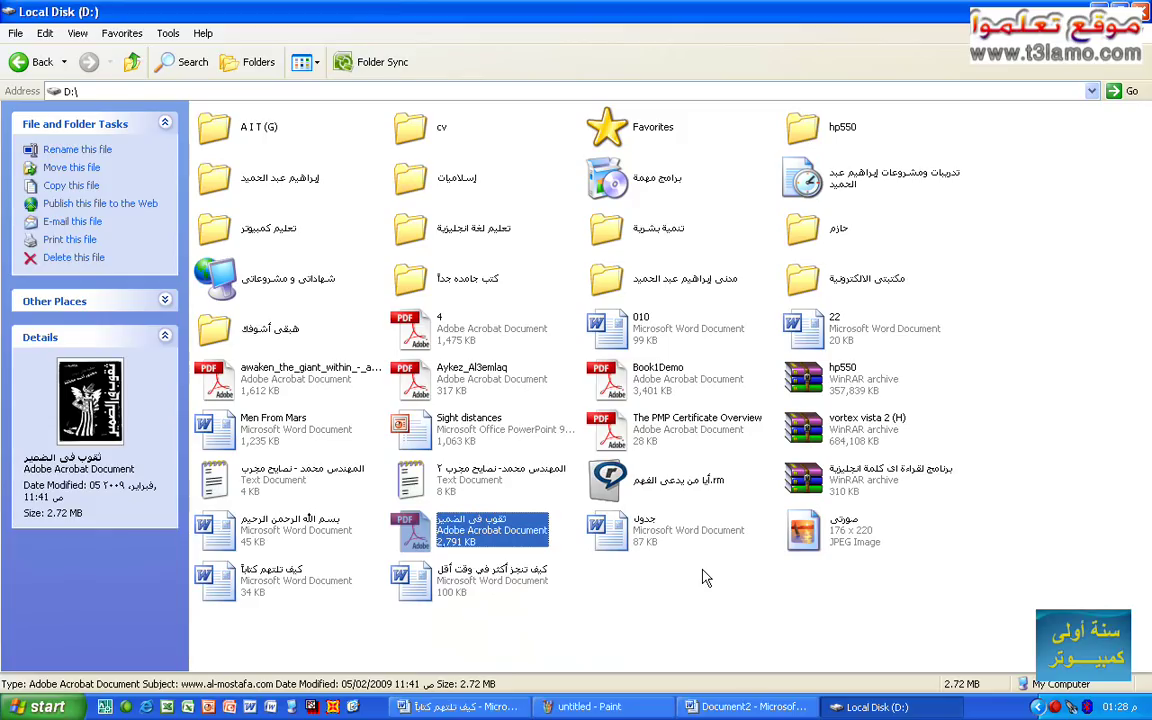
Step: Minimise the Local Disk (D:) window, switch to the Paint window, and show the desktop
left_click(875, 706)
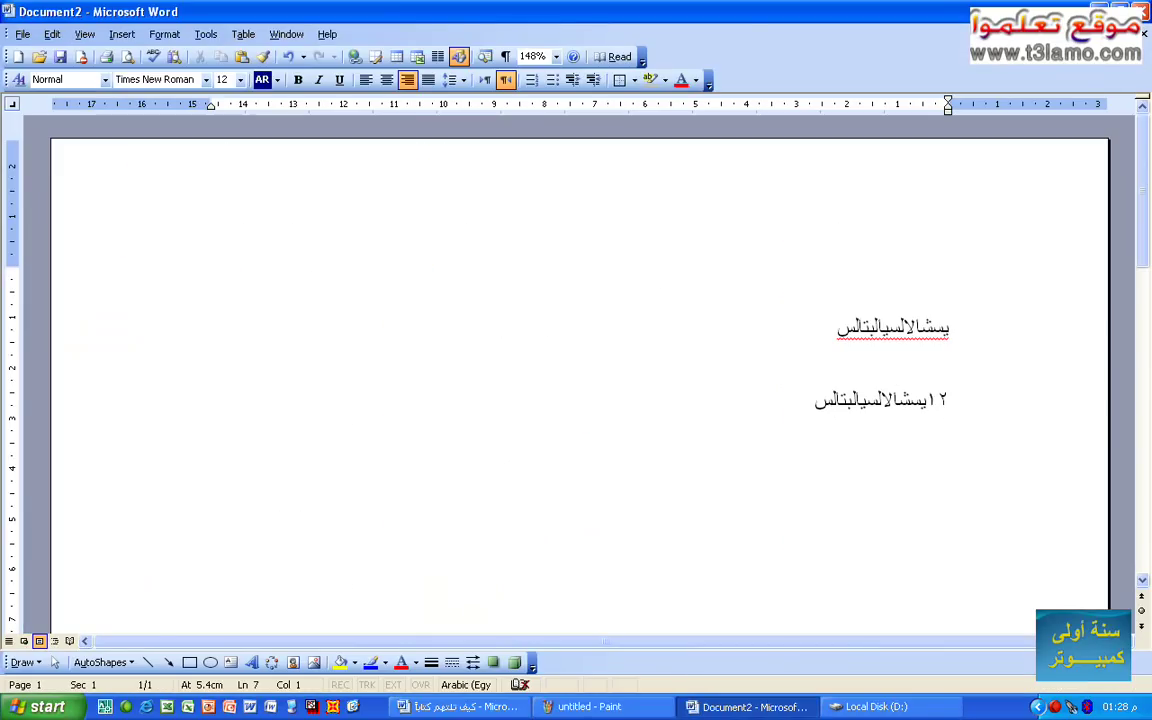
key("alt+Tab")
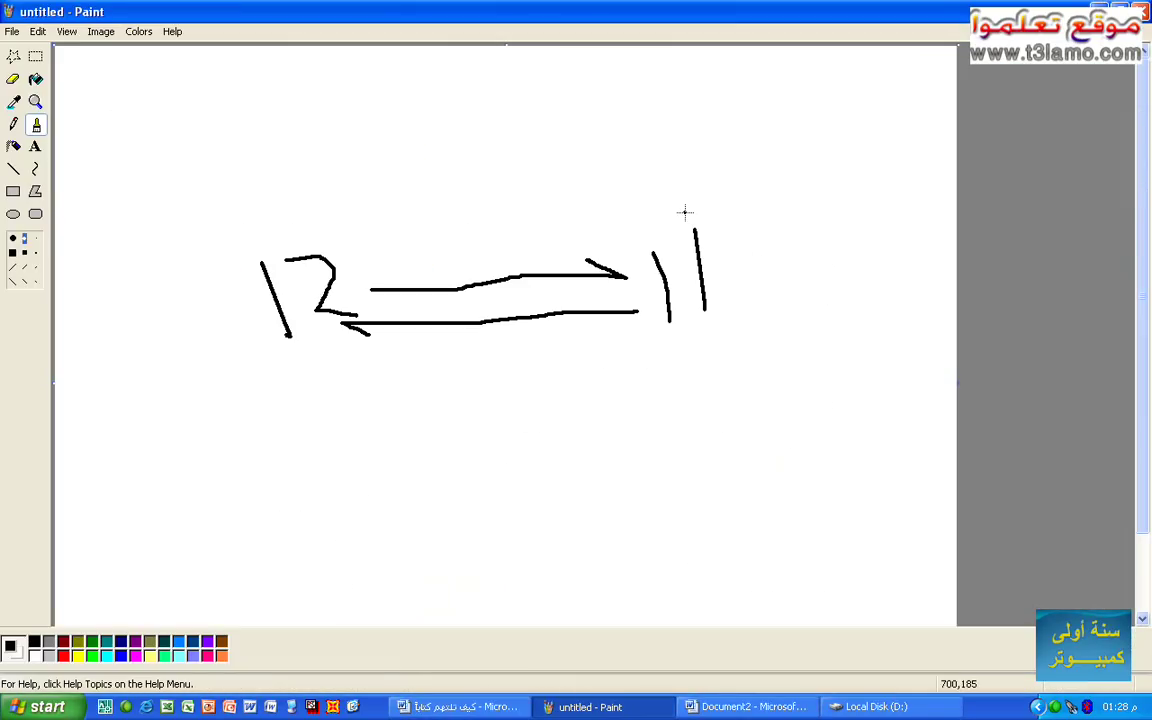
key("super+d")
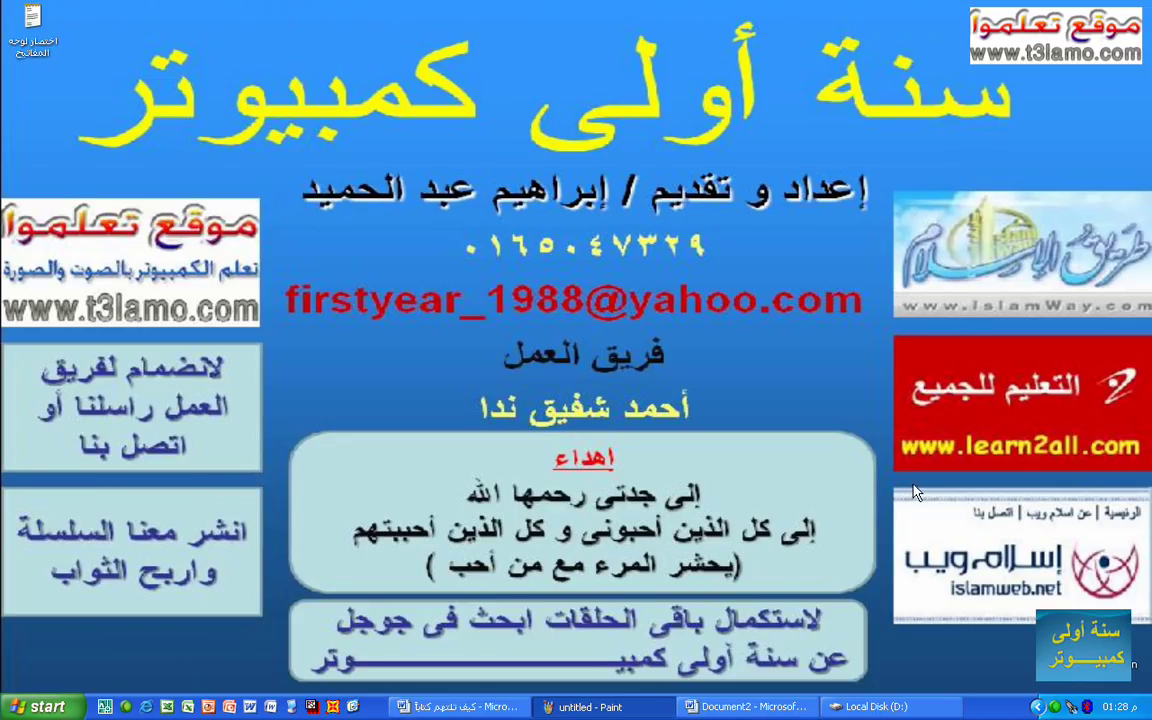
Step: Bring up the Local Disk (D:) window again, return to the desktop, and paste the cut PDF file there
left_click(868, 707)
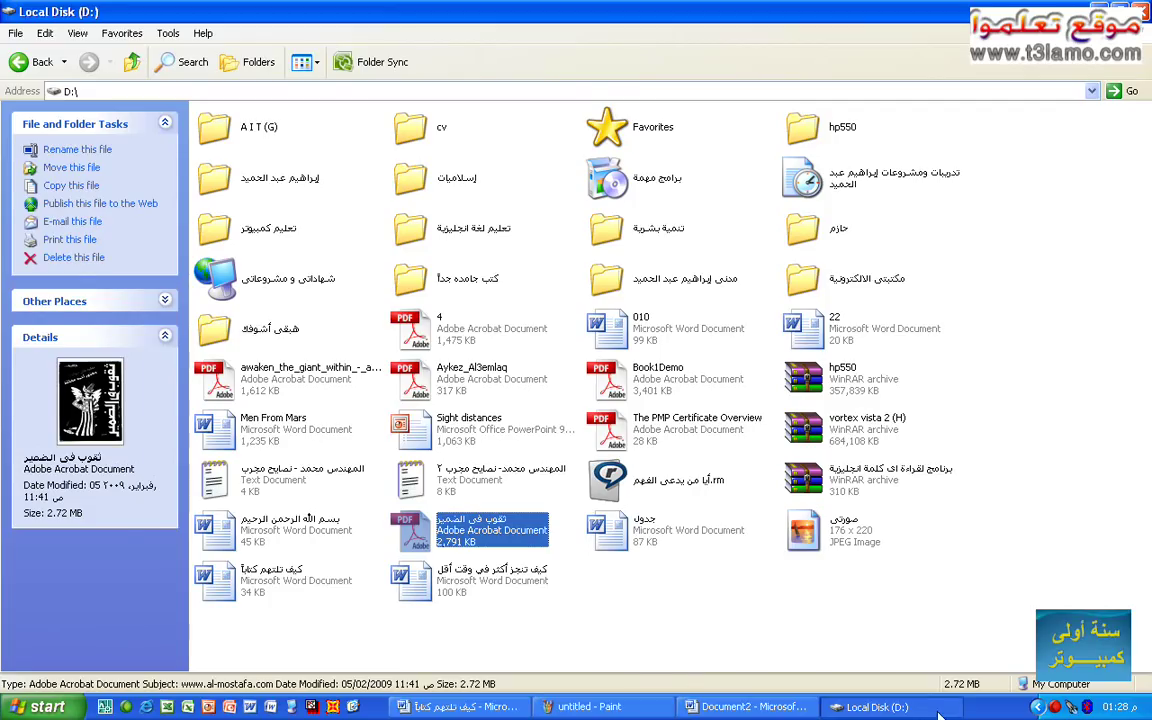
key("super+d")
right_click(110, 136)
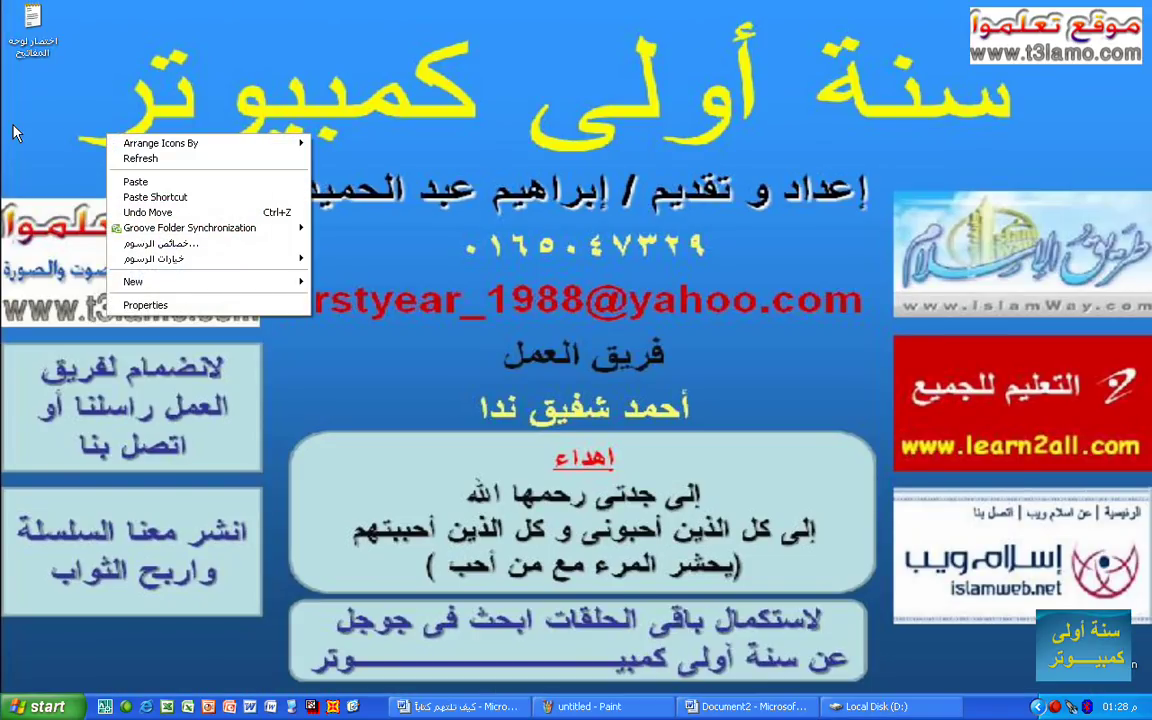
left_click(122, 187)
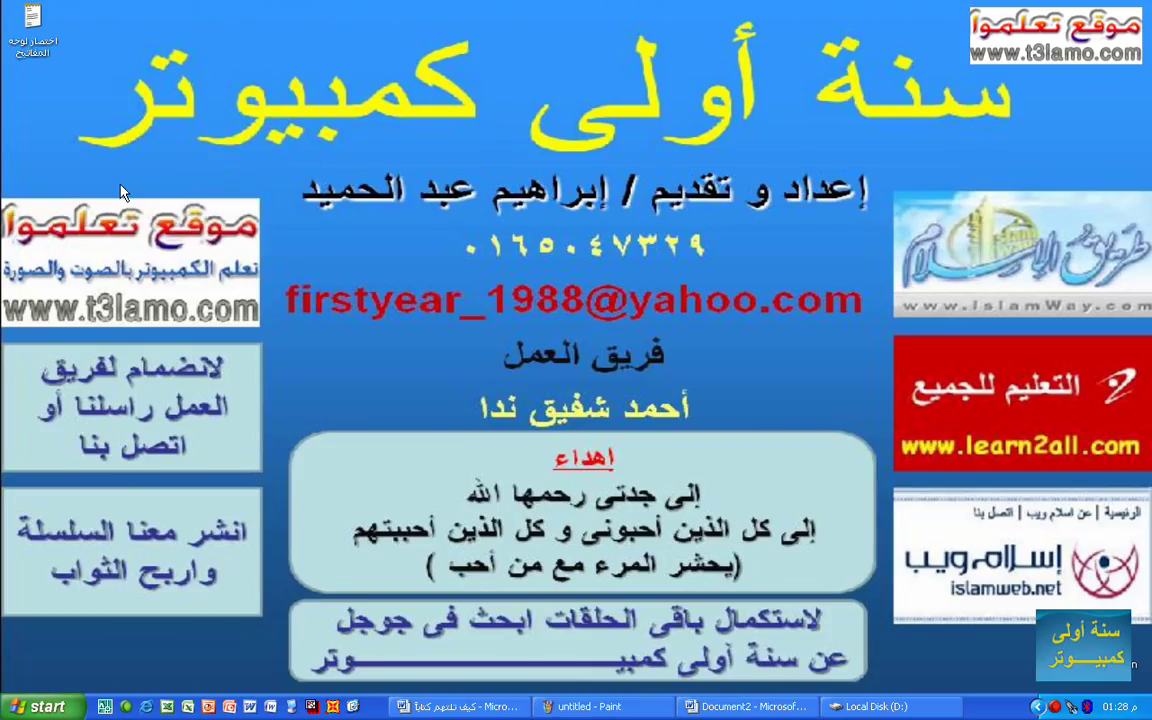